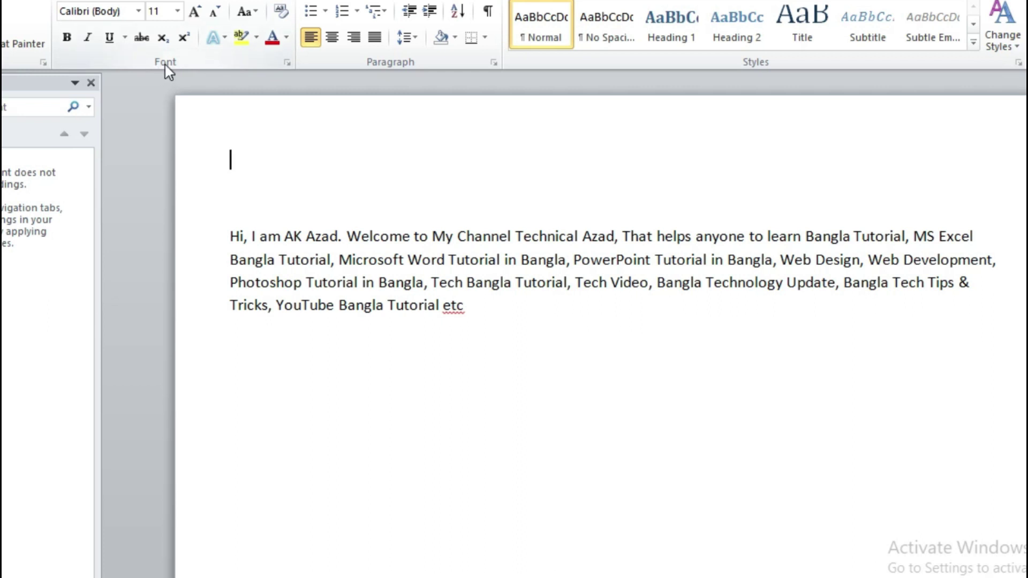
# Open the full font settings for the document and choose the NikoshBAN font
pyautogui.click(289, 64)
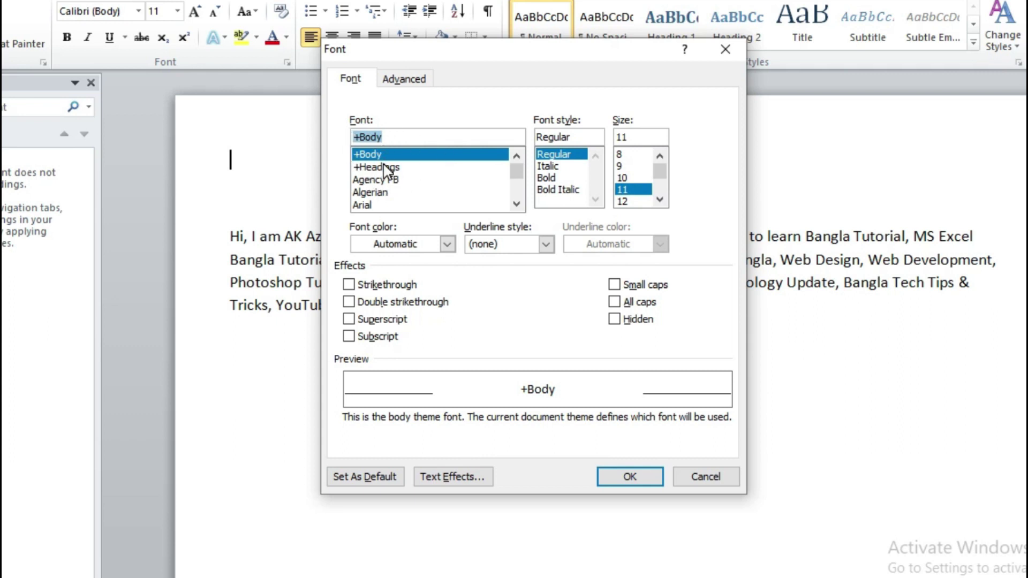
pyautogui.scroll(-2, 387, 174)
pyautogui.scroll(-2, 391, 179)
pyautogui.scroll(-1, 392, 178)
pyautogui.click(368, 137)
pyautogui.moveTo(385, 138); pyautogui.dragTo(349, 138)
pyautogui.write('ni')
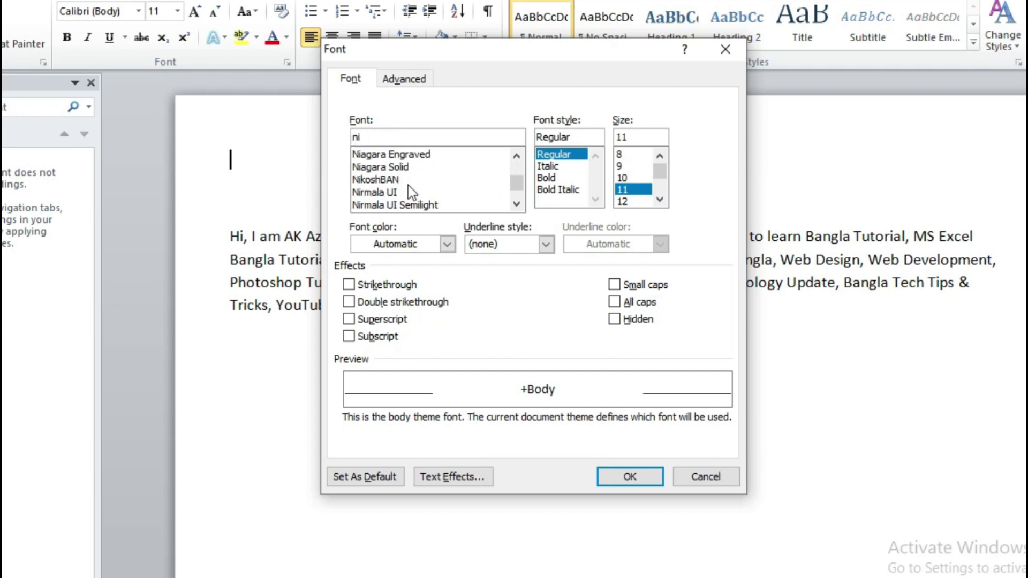
pyautogui.click(379, 182)
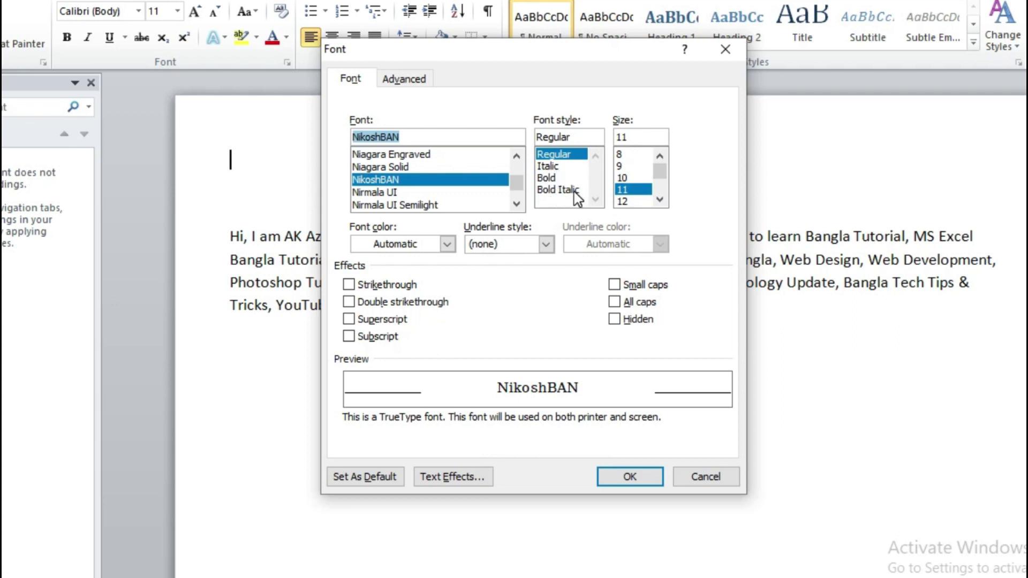
# Keep the font style Regular and set the font size to 24
pyautogui.click(555, 155)
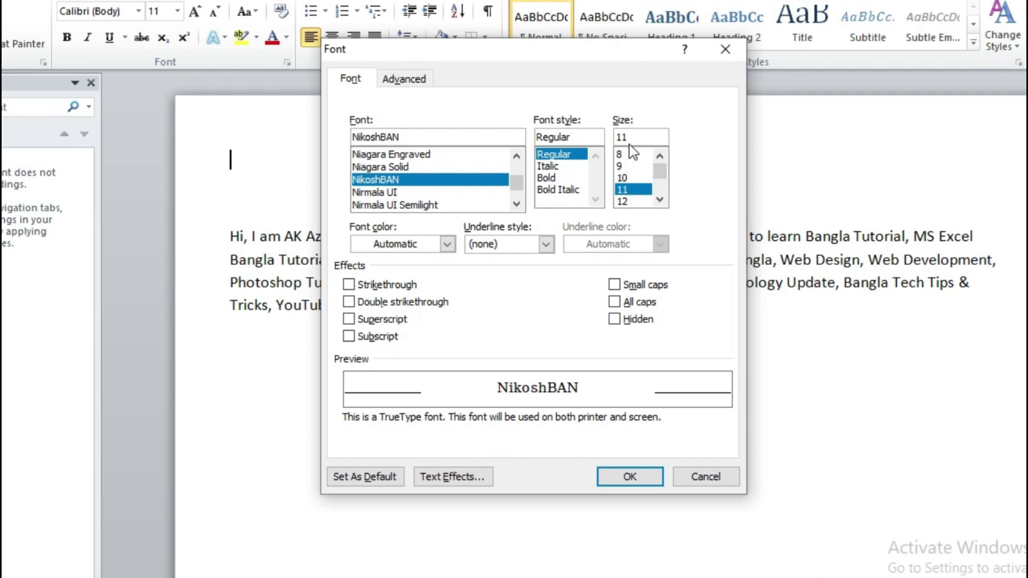
pyautogui.scroll(-1, 632, 188)
pyautogui.scroll(-1, 632, 188)
pyautogui.click(623, 202)
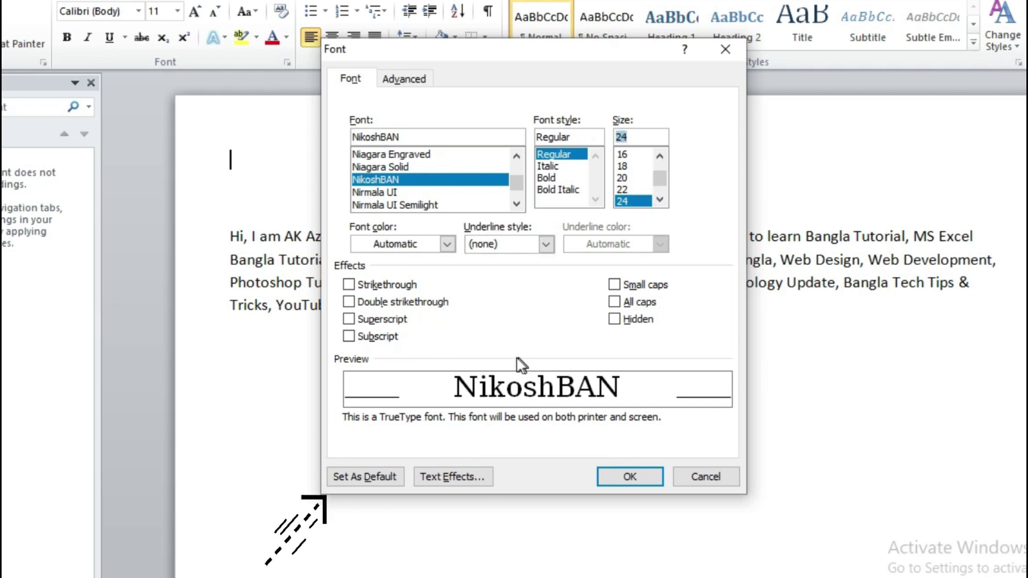
# Set NikoshBAN 24 pt as the default font for all documents based on the Normal template
pyautogui.click(379, 485)
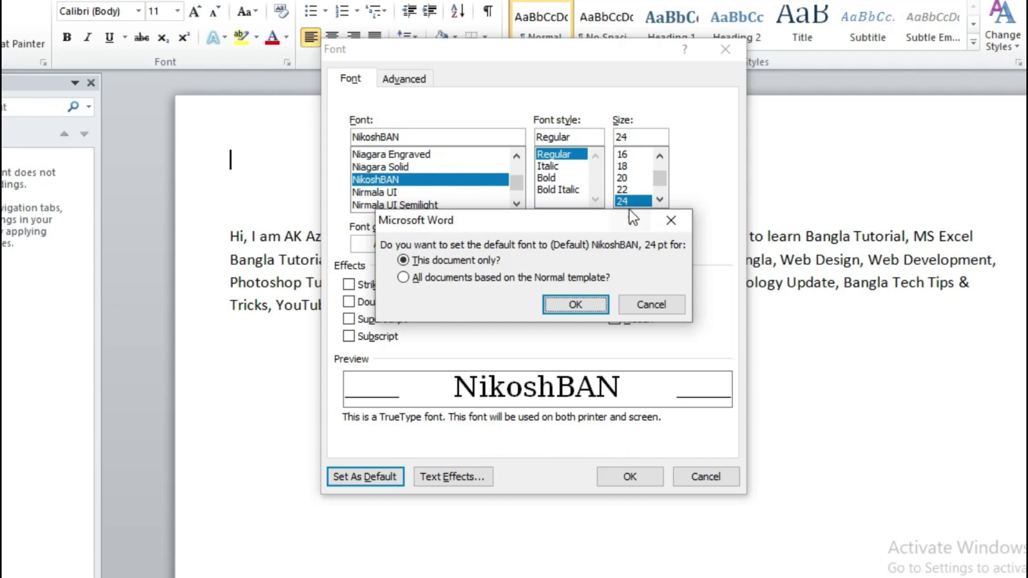
pyautogui.click(399, 279)
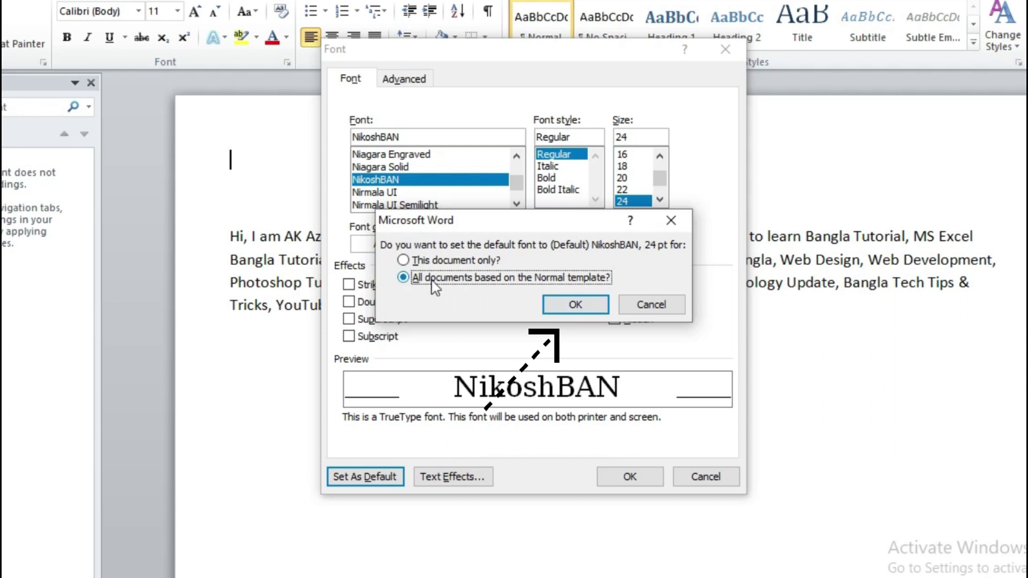
pyautogui.click(576, 306)
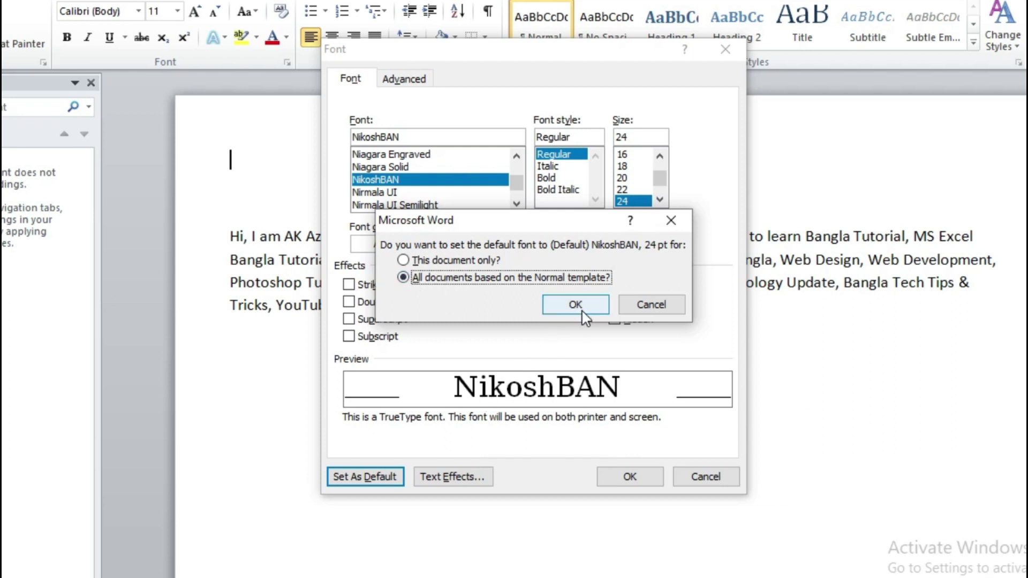
pyautogui.click(574, 306)
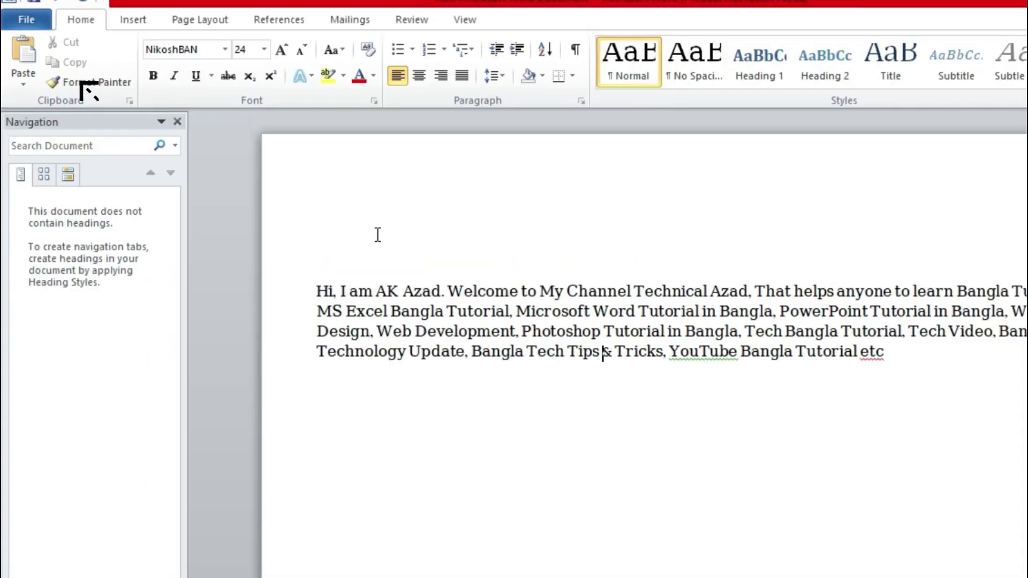
# Add an AutoCorrect entry in the proofing options that replaces "ta" with "Technicalazad" and save the options
pyautogui.click(27, 21)
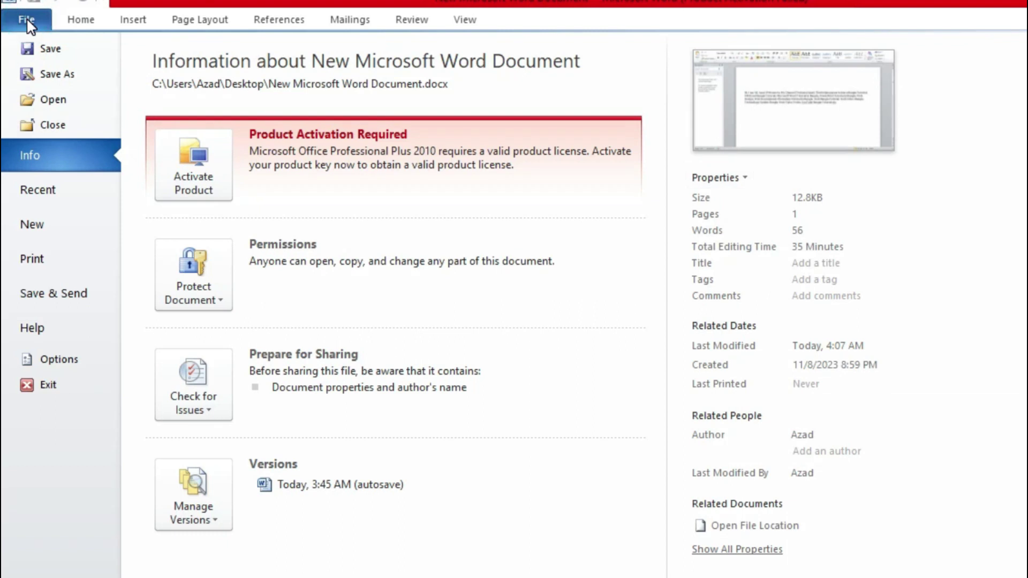
pyautogui.click(70, 366)
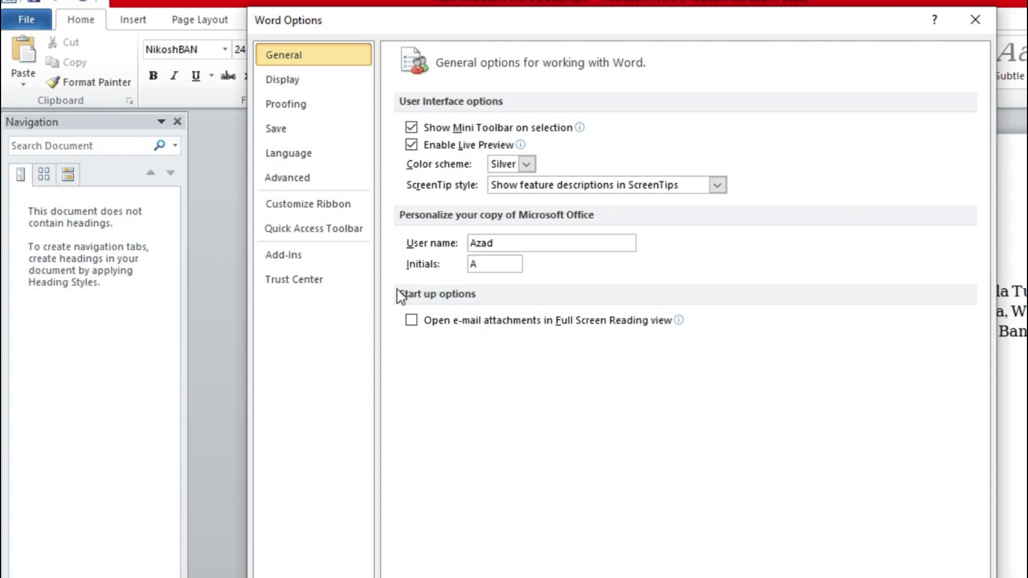
pyautogui.click(298, 105)
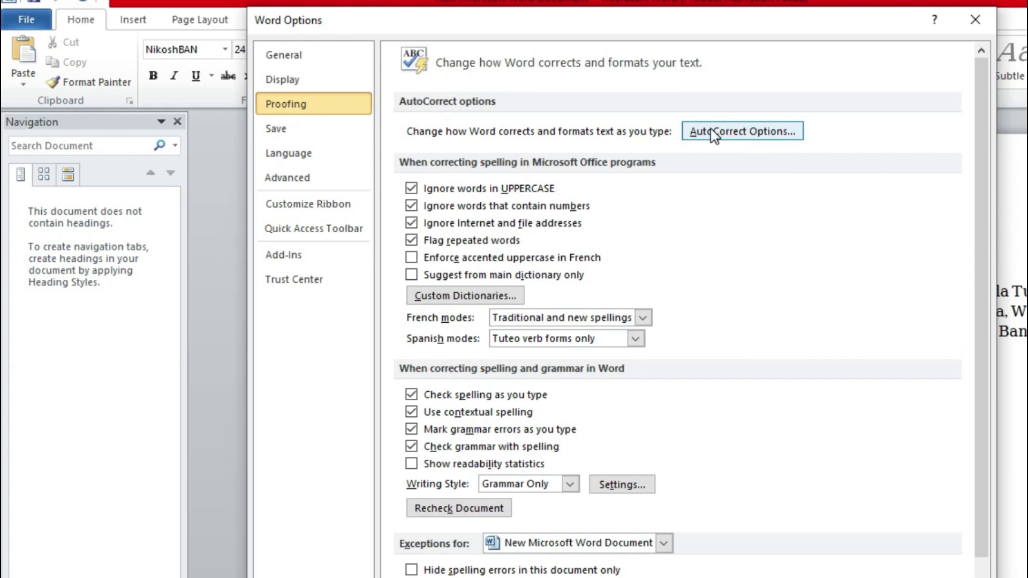
pyautogui.click(739, 142)
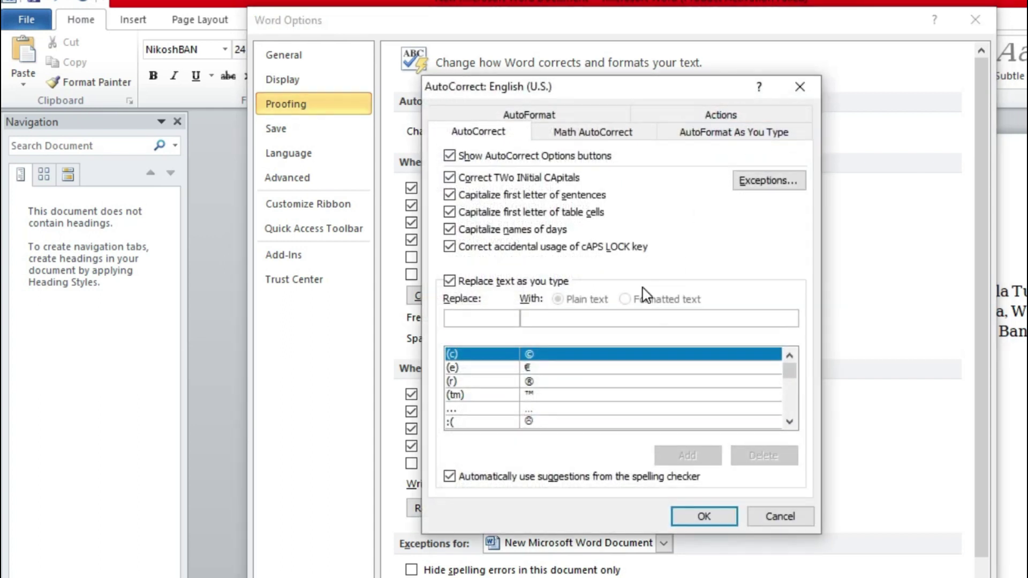
pyautogui.click(497, 318)
pyautogui.write('ta')
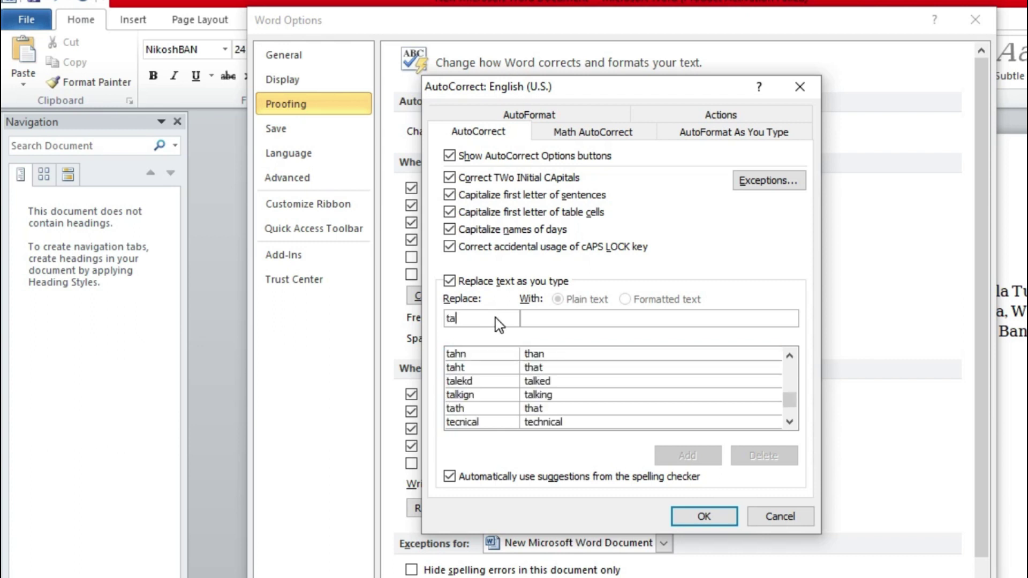
pyautogui.click(561, 321)
pyautogui.write('Technicalazad')
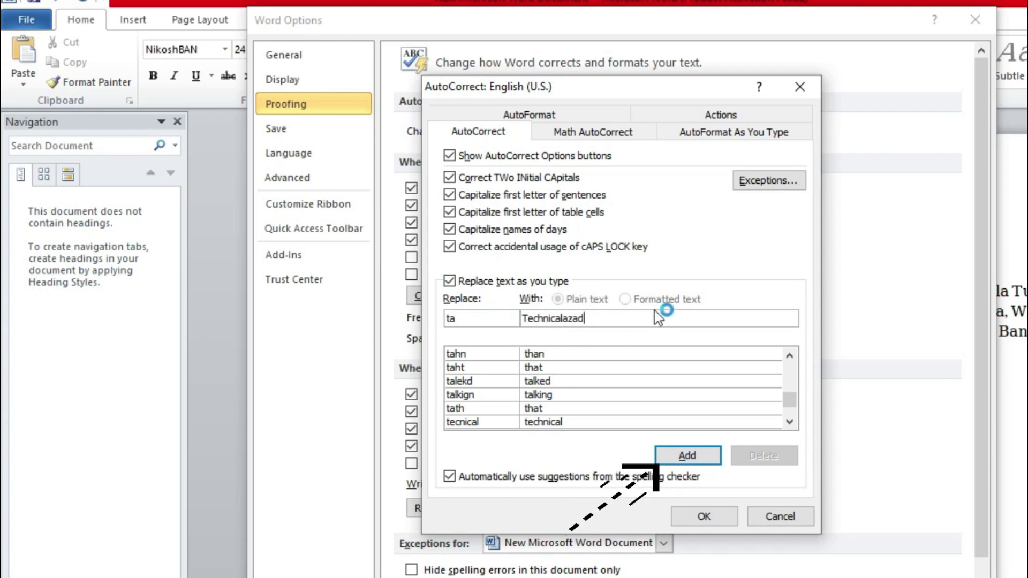
pyautogui.click(689, 458)
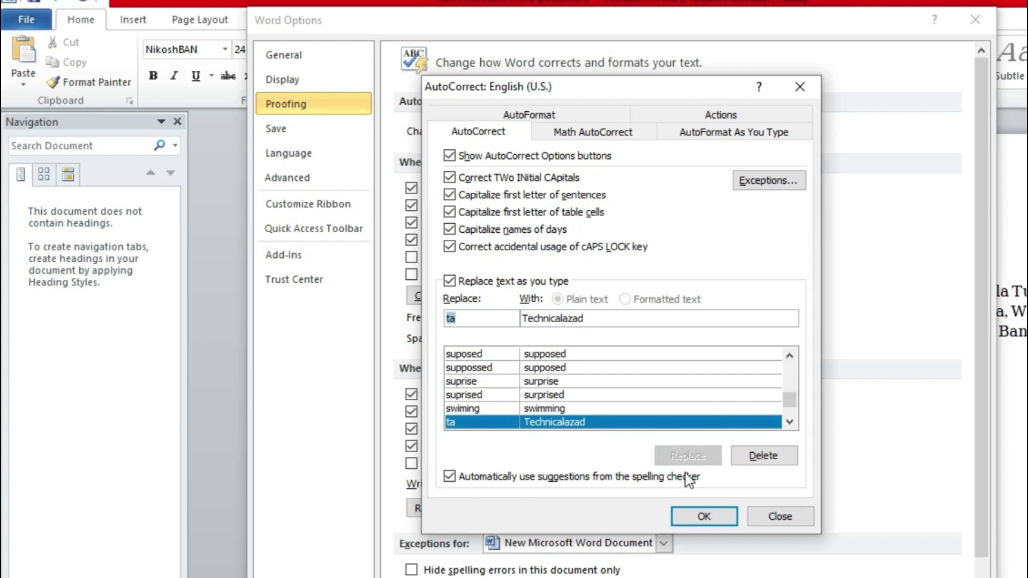
pyautogui.click(702, 516)
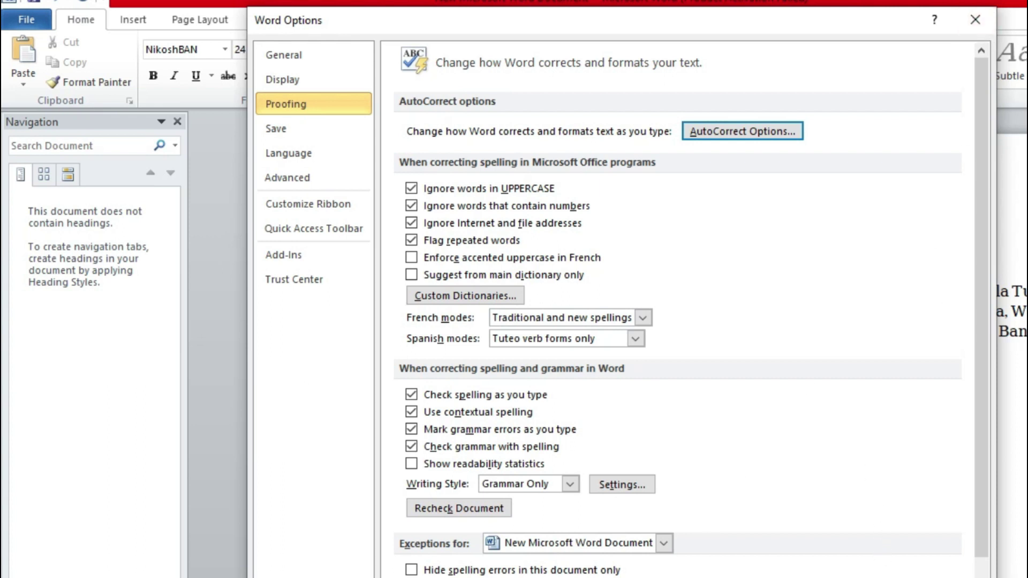
pyautogui.click(884, 577)
# Try out the AutoCorrect entry by writing "ta" on a new line below the paragraph
pyautogui.scroll(-3, 464, 436)
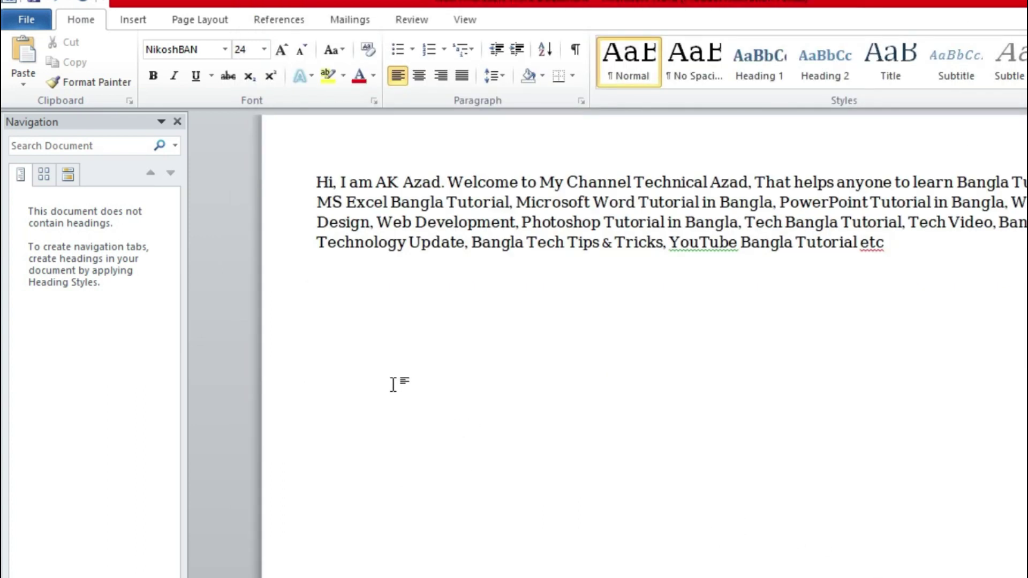
pyautogui.click(332, 307)
pyautogui.click(908, 249)
pyautogui.press('Return')
pyautogui.write('ta')
pyautogui.press('Return')
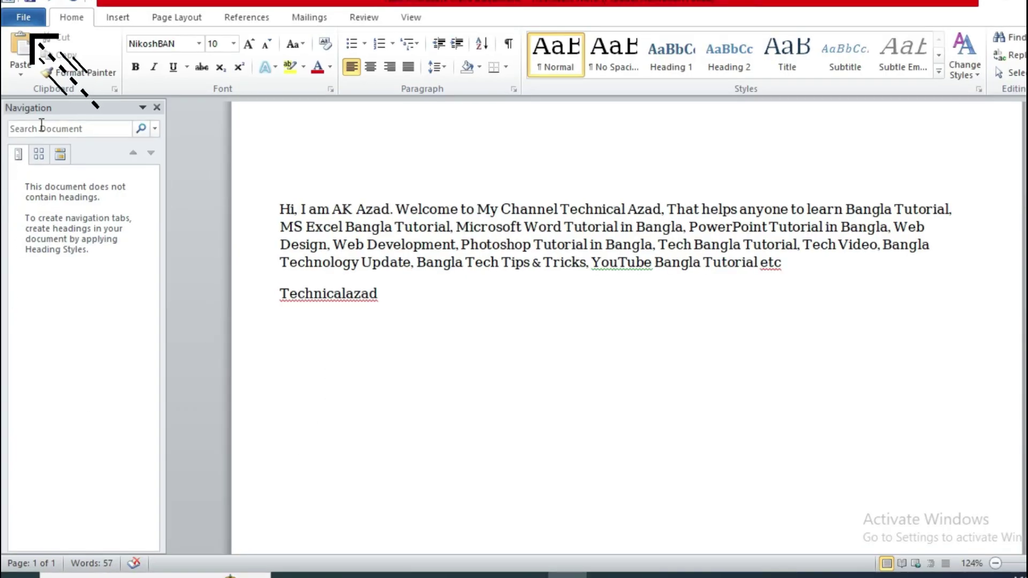
# Set the program's color scheme to Black in the general options and apply it
pyautogui.click(22, 19)
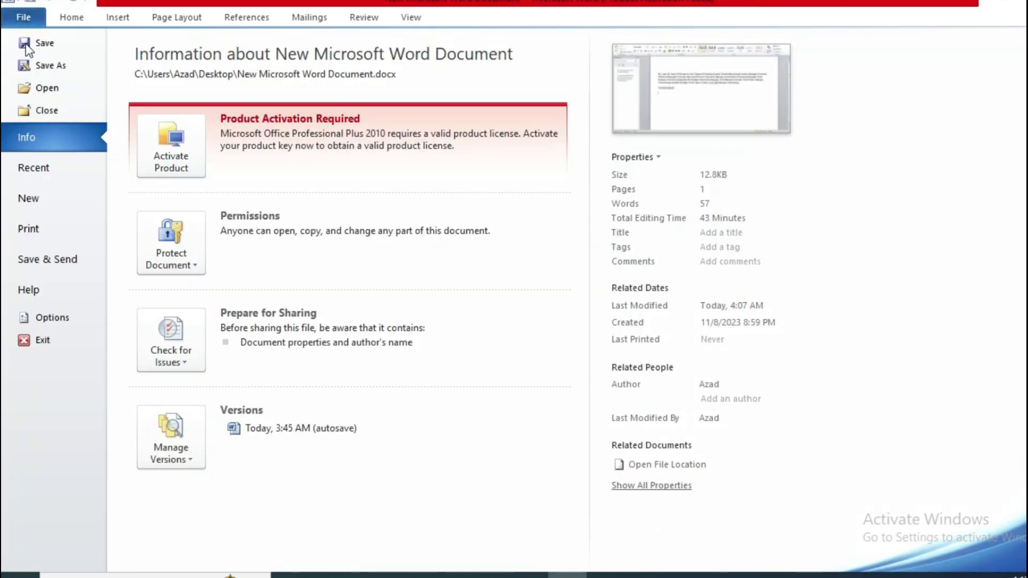
pyautogui.click(61, 319)
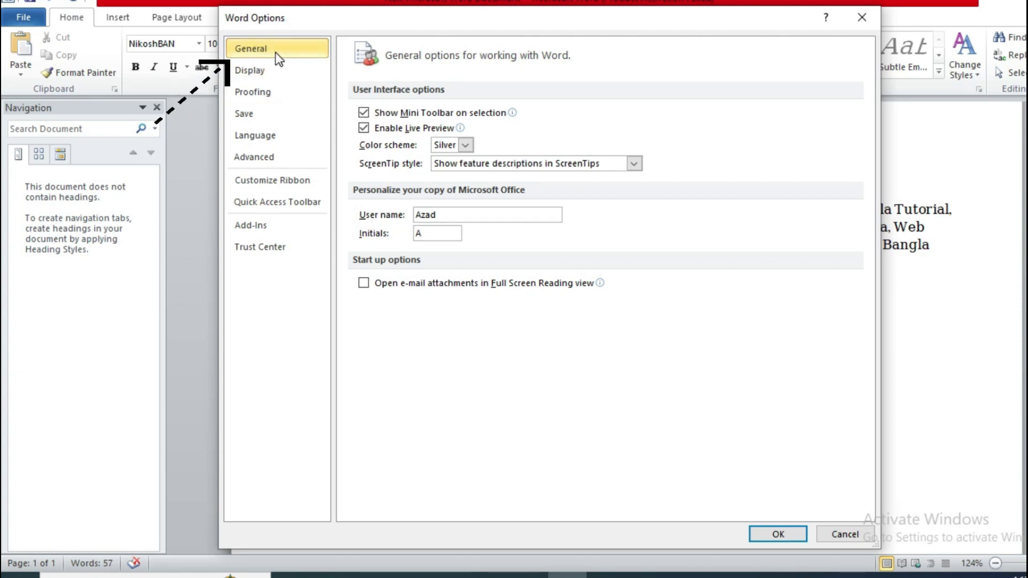
pyautogui.click(250, 49)
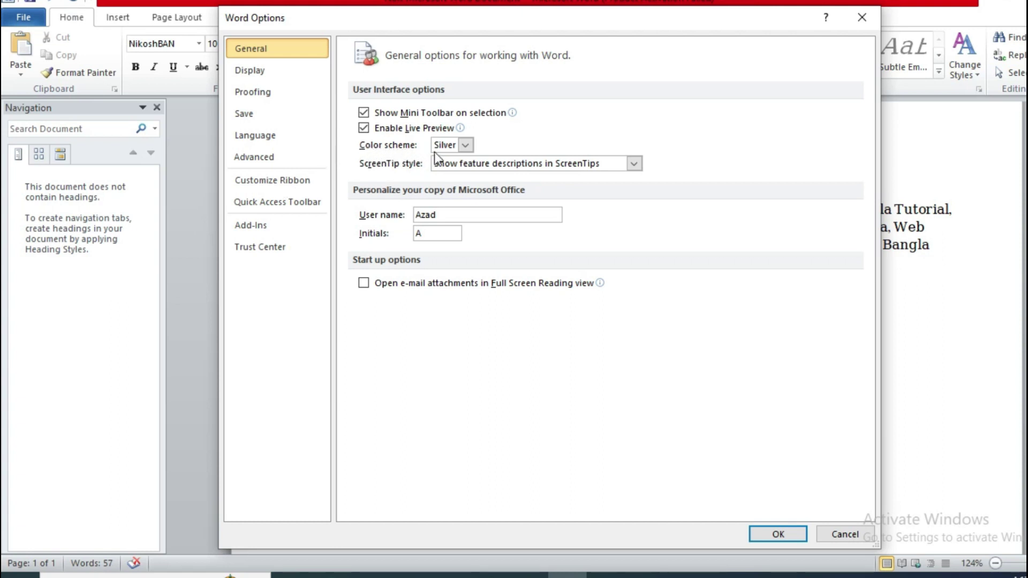
pyautogui.click(465, 146)
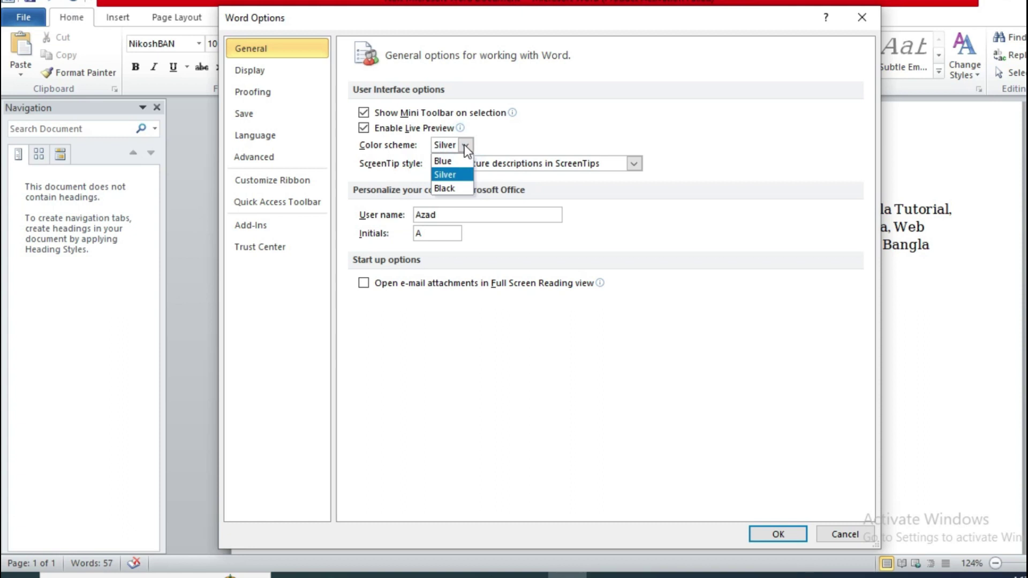
pyautogui.click(452, 189)
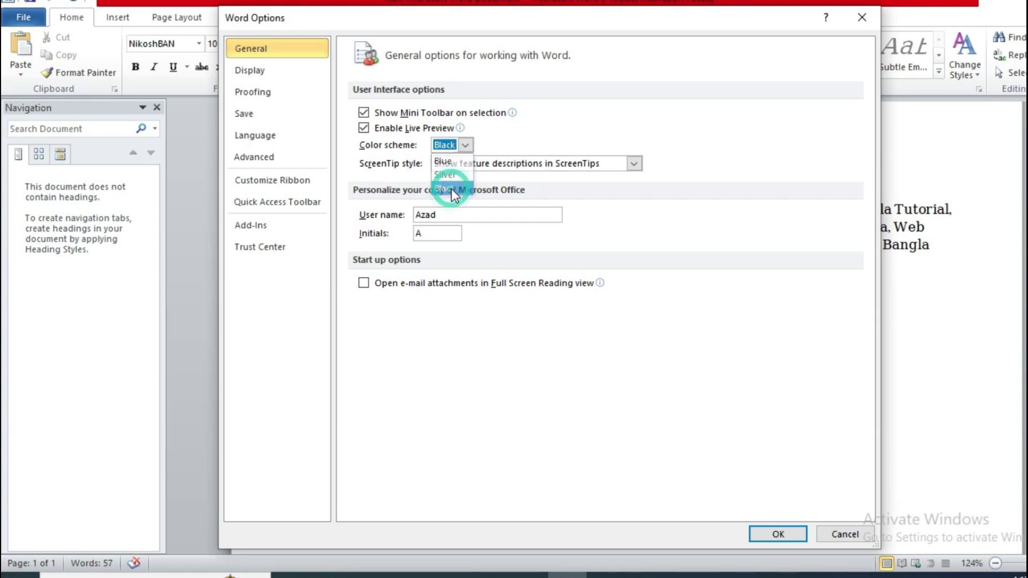
pyautogui.click(779, 536)
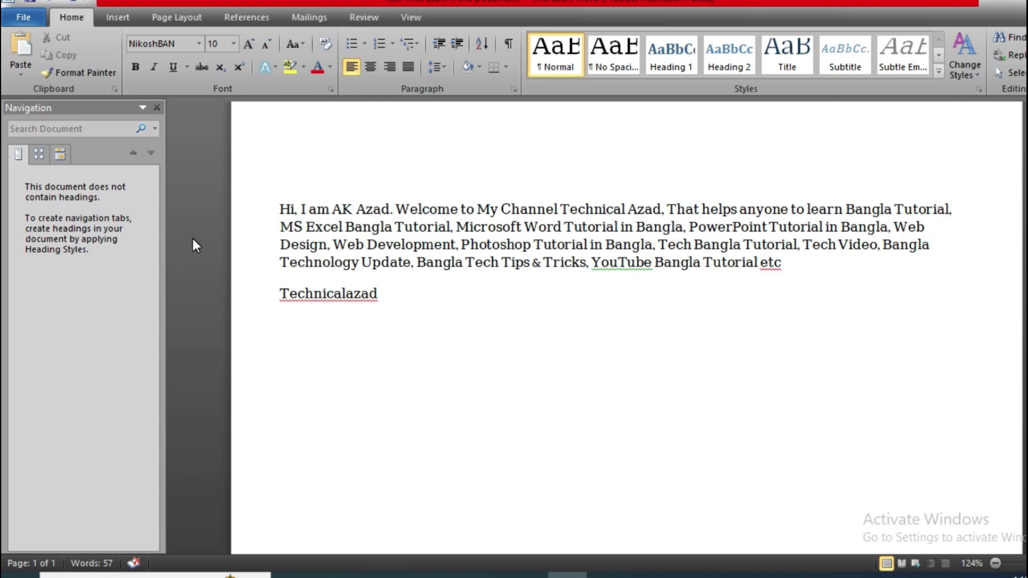
# Change the program's color scheme to Blue in the general options and apply it
pyautogui.click(25, 18)
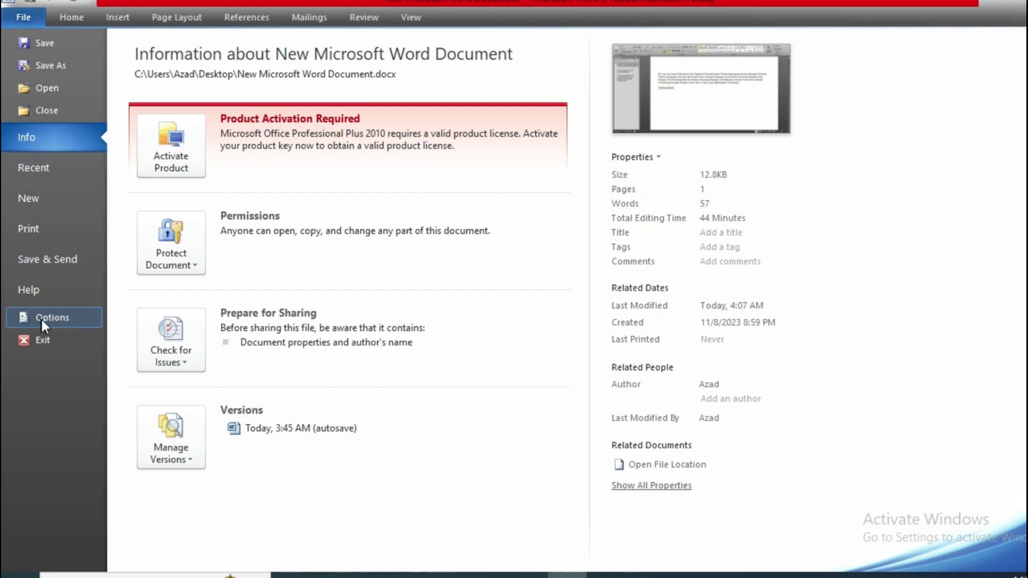
pyautogui.click(61, 320)
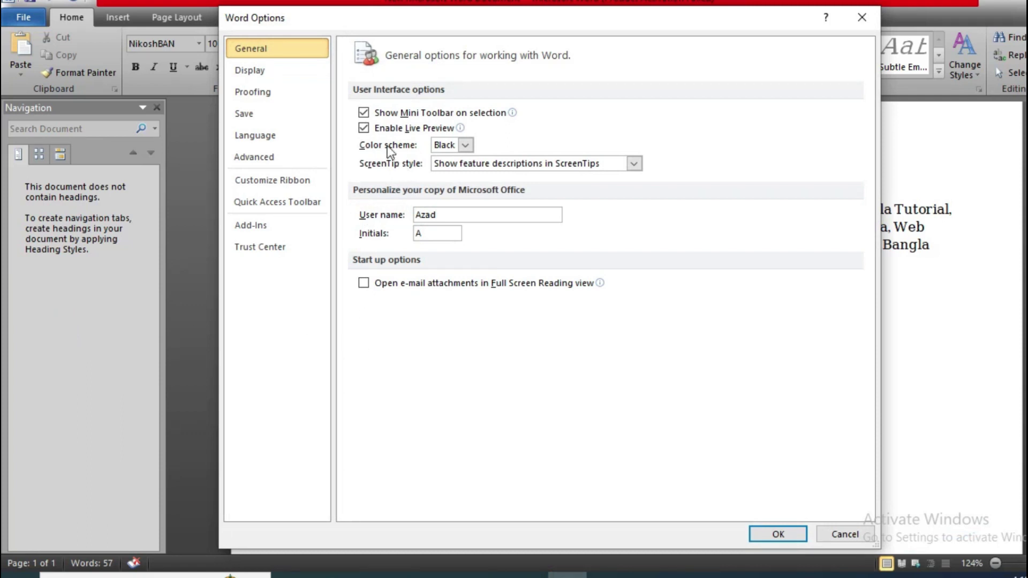
pyautogui.click(465, 146)
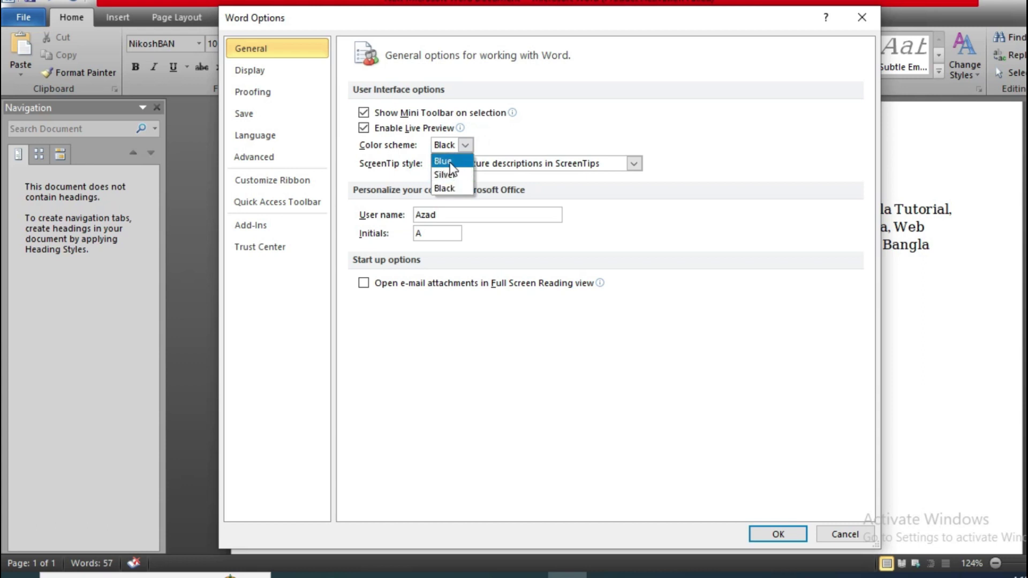
pyautogui.click(449, 162)
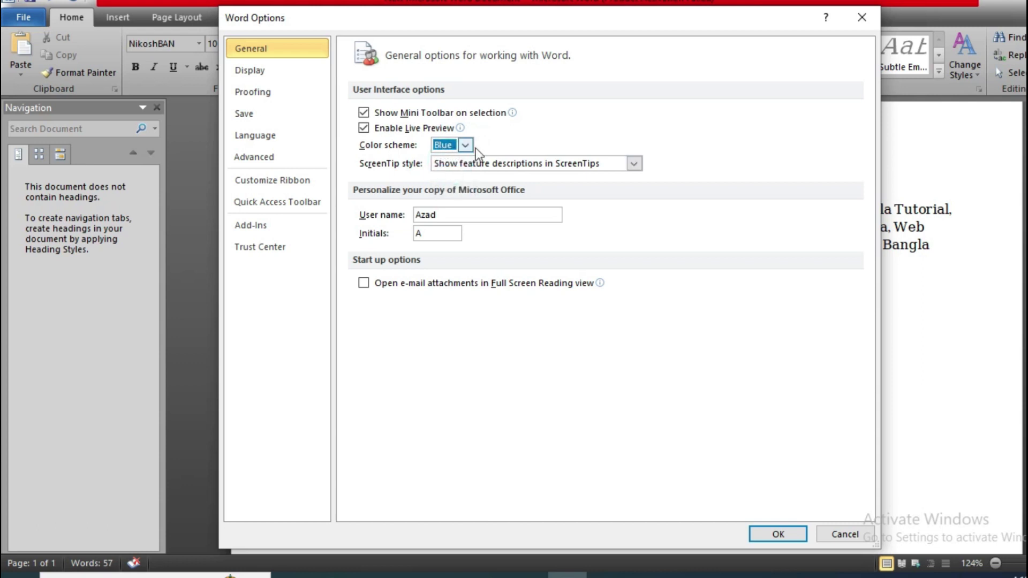
pyautogui.click(774, 534)
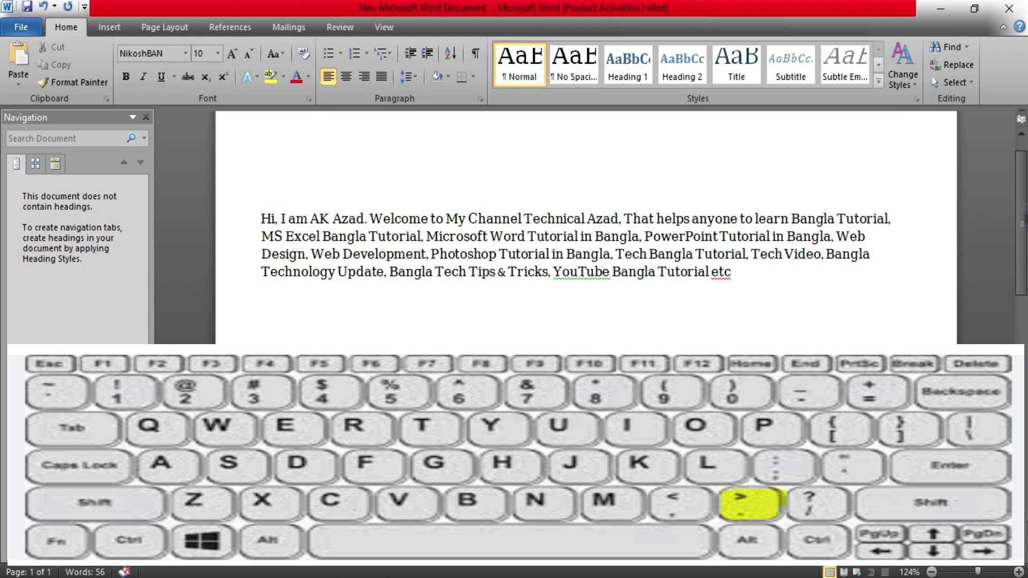
# Insert a full-width dotted line from *** below the paragraph and a thin solid line from hyphens beneath it
pyautogui.write('***')
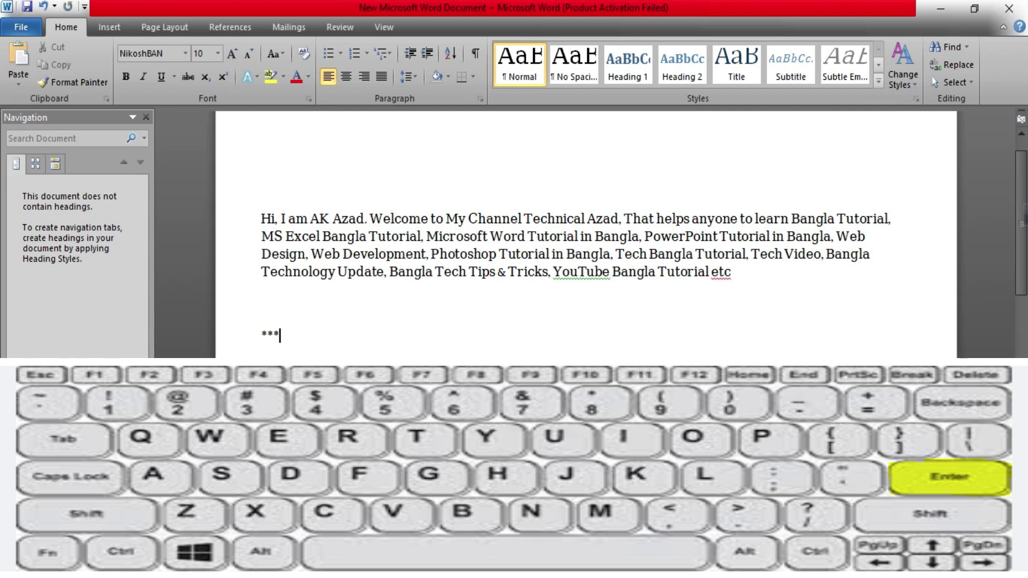
pyautogui.press('Return')
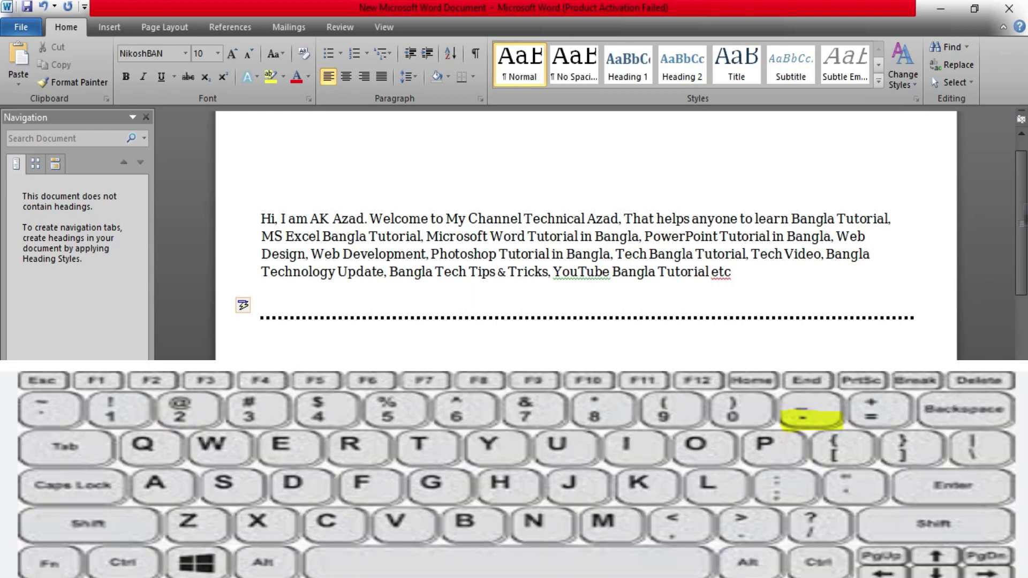
pyautogui.write('--')
pyautogui.press('Return')
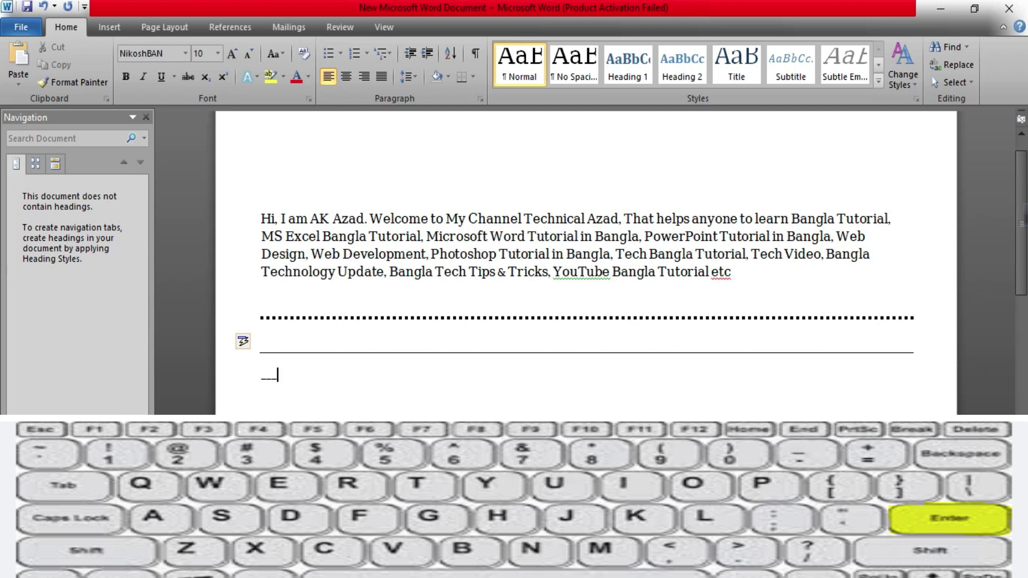
# Insert a full-width thick solid line from the underscores below the thin line and a wavy line from ~~~ beneath it
pyautogui.press('Return')
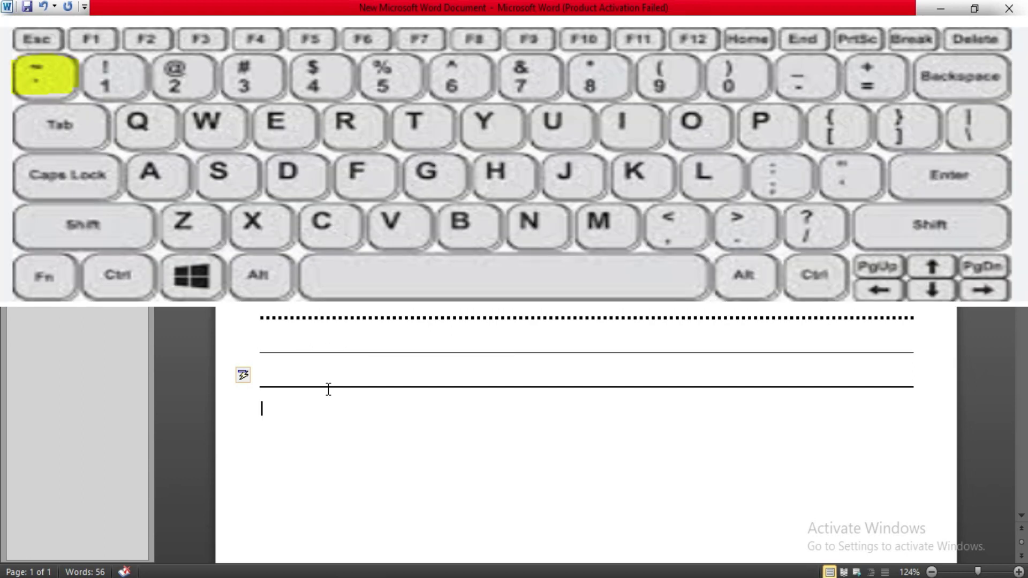
pyautogui.write('~~~')
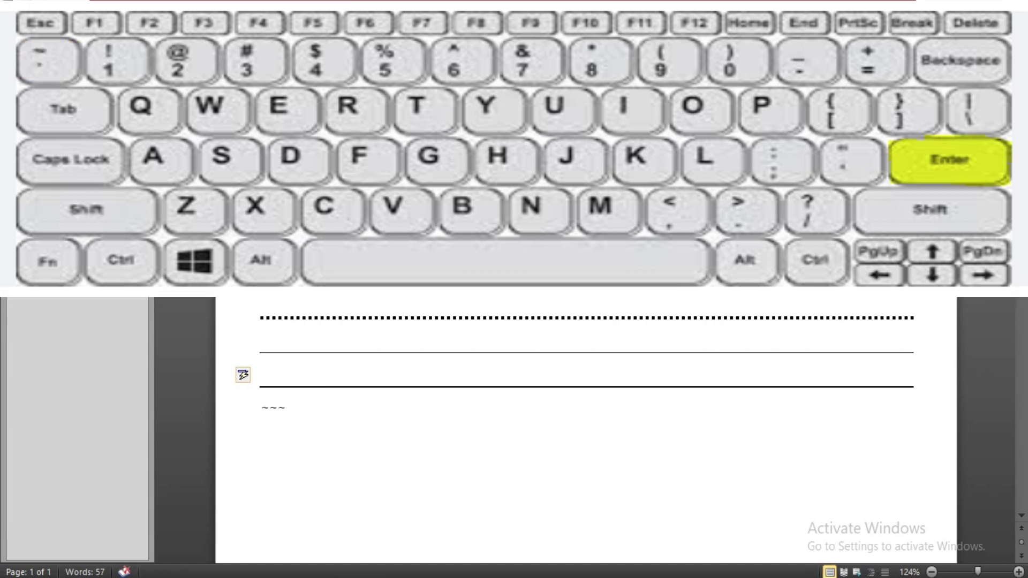
pyautogui.press('Return')
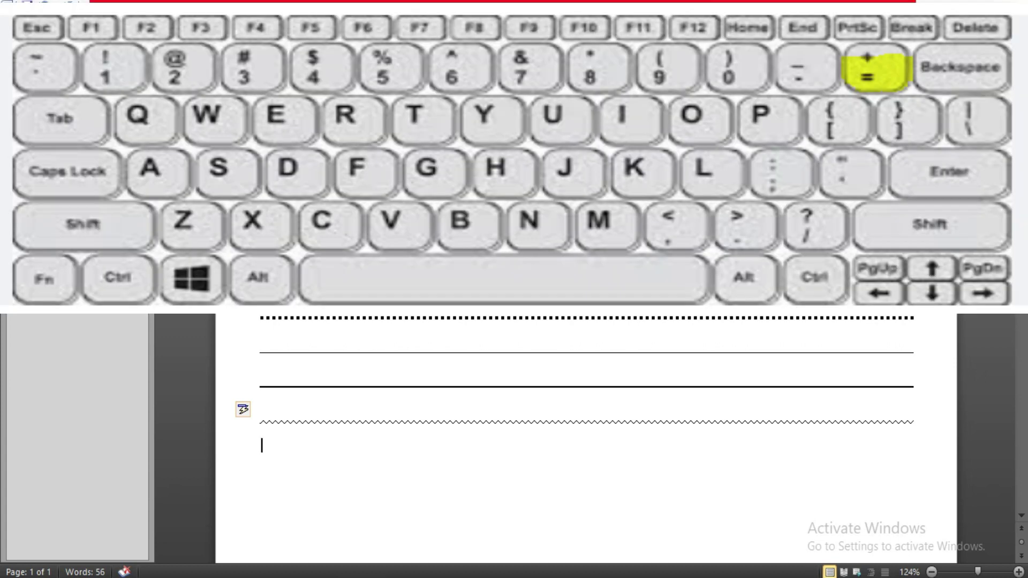
# Insert an automatic arrow symbol from ==> on the line below the wavy line
pyautogui.write('==')
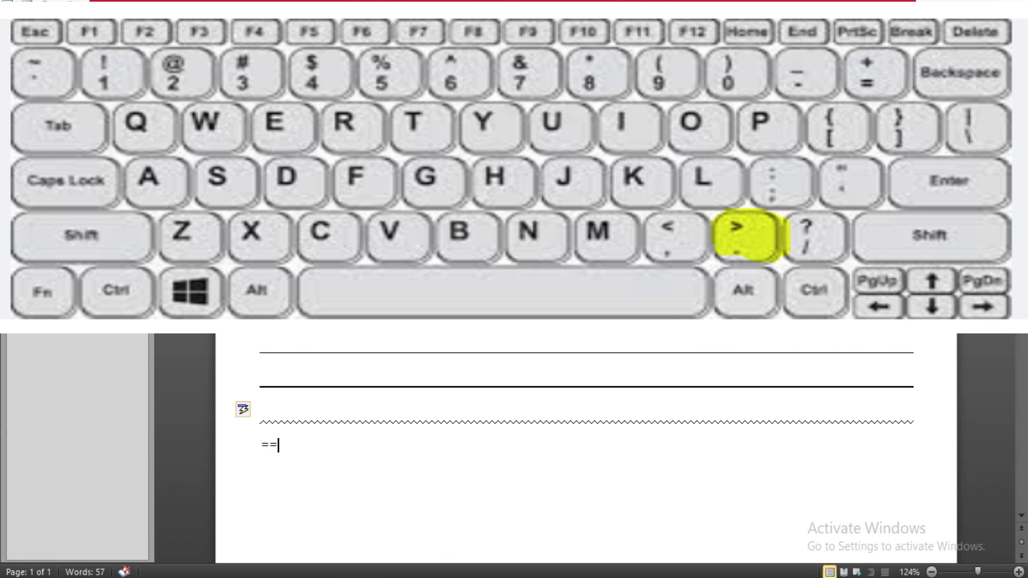
pyautogui.write('>')
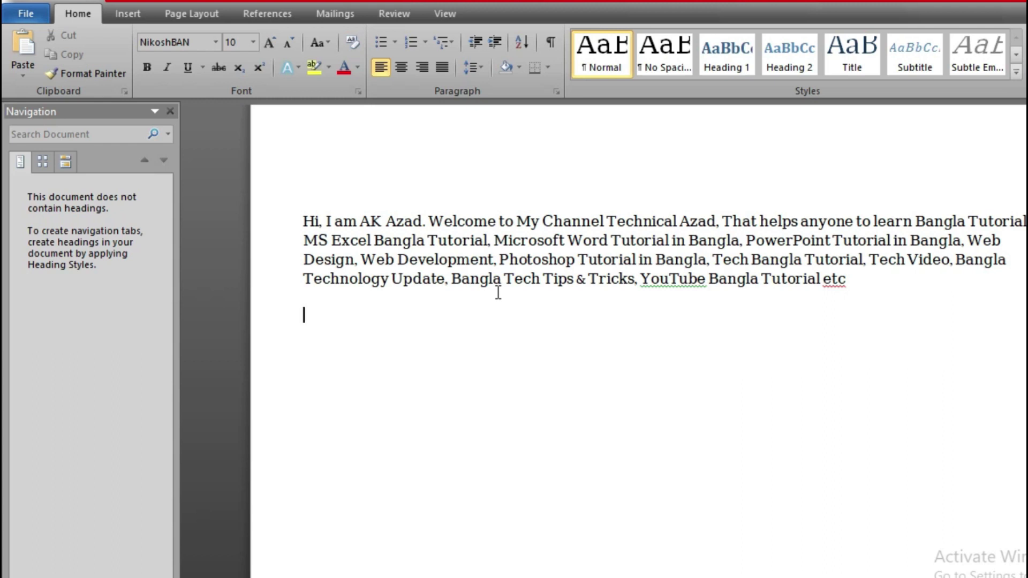
# Save the text from "Tech Video, Bangla" to the paragraph's end as a Quick Part named "Tech Video," in the General category
pyautogui.click(296, 218)
pyautogui.moveTo(870, 258); pyautogui.dragTo(868, 284)
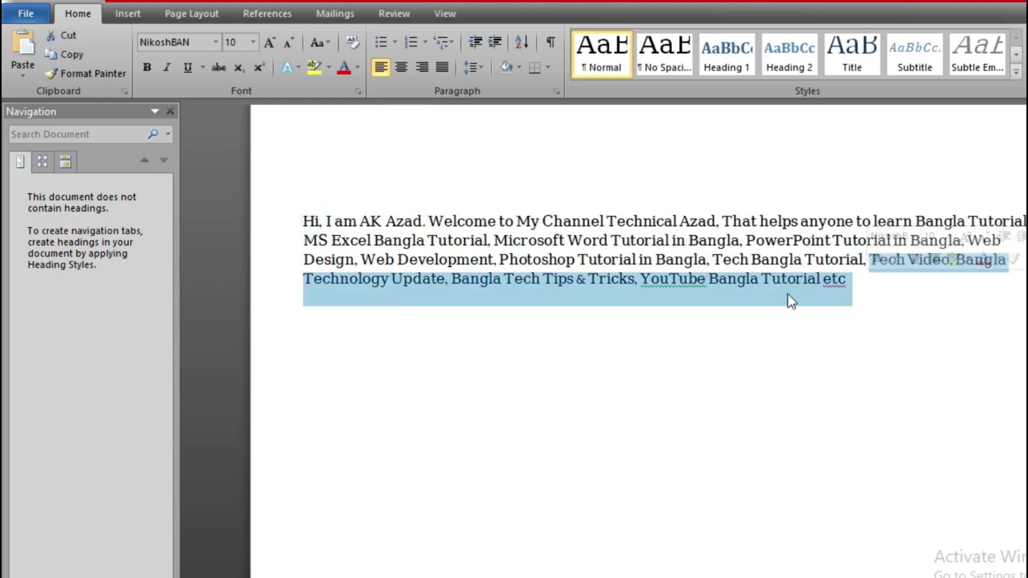
pyautogui.click(126, 13)
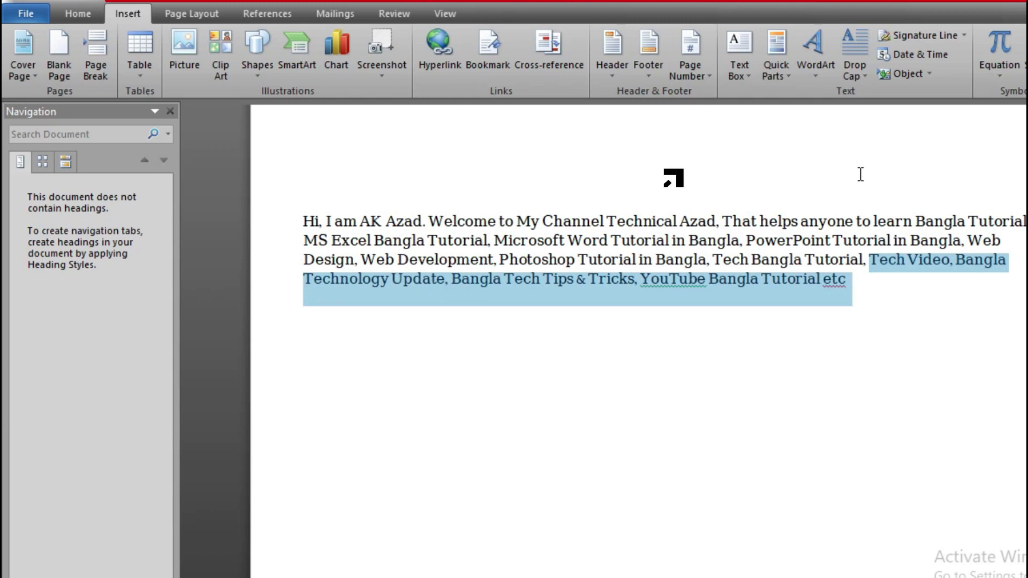
pyautogui.click(780, 66)
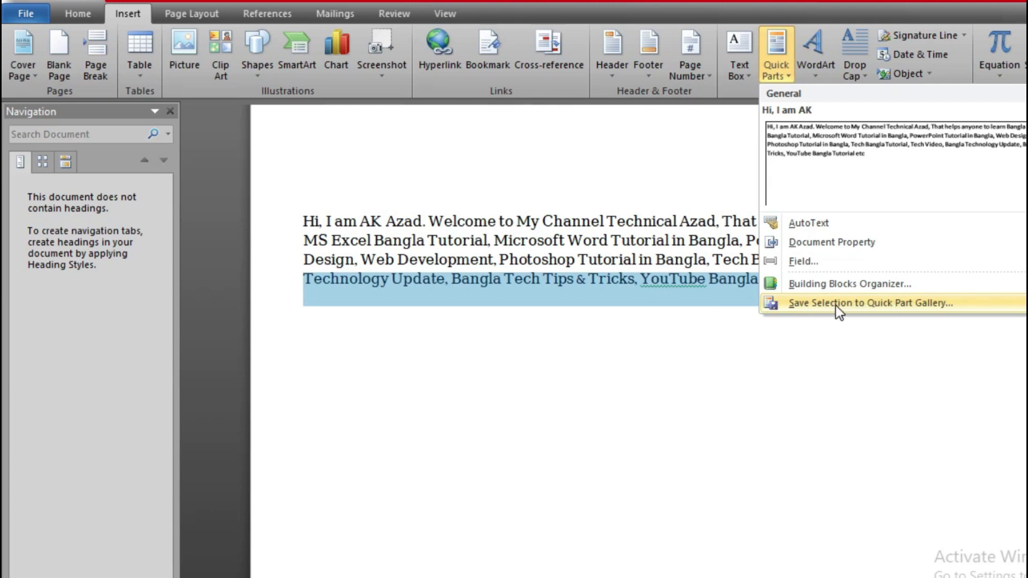
pyautogui.click(871, 305)
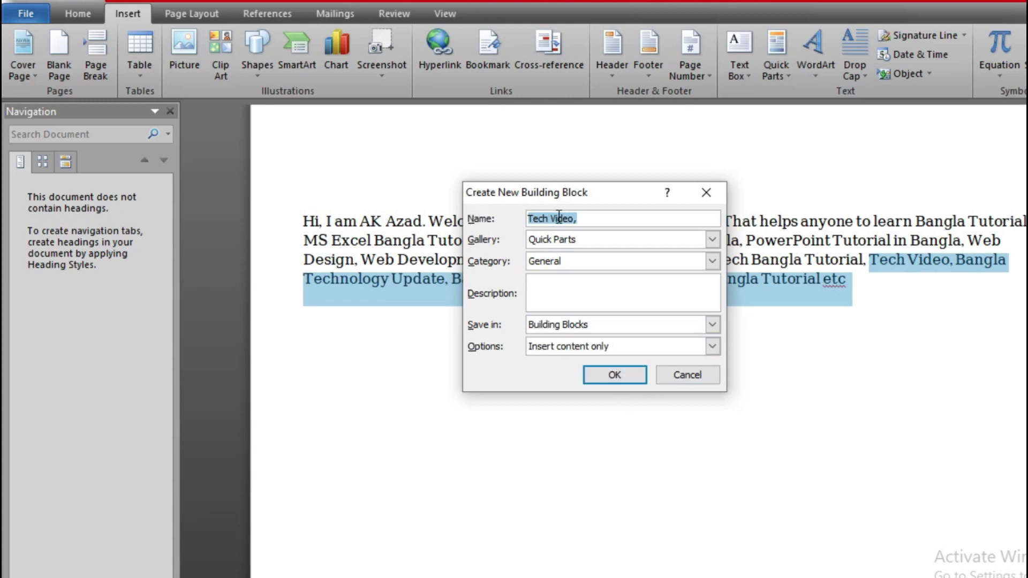
pyautogui.click(610, 378)
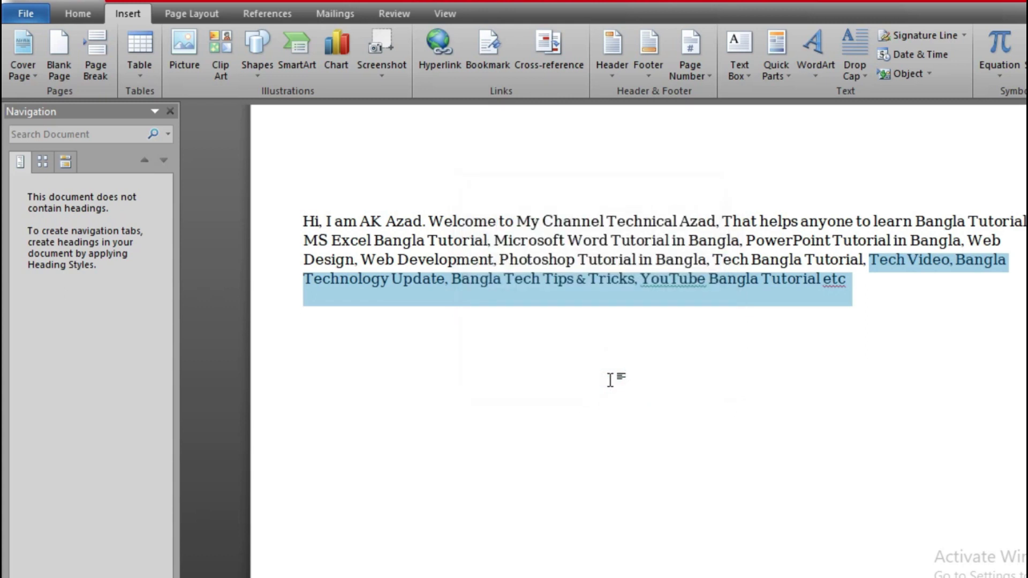
pyautogui.click(872, 384)
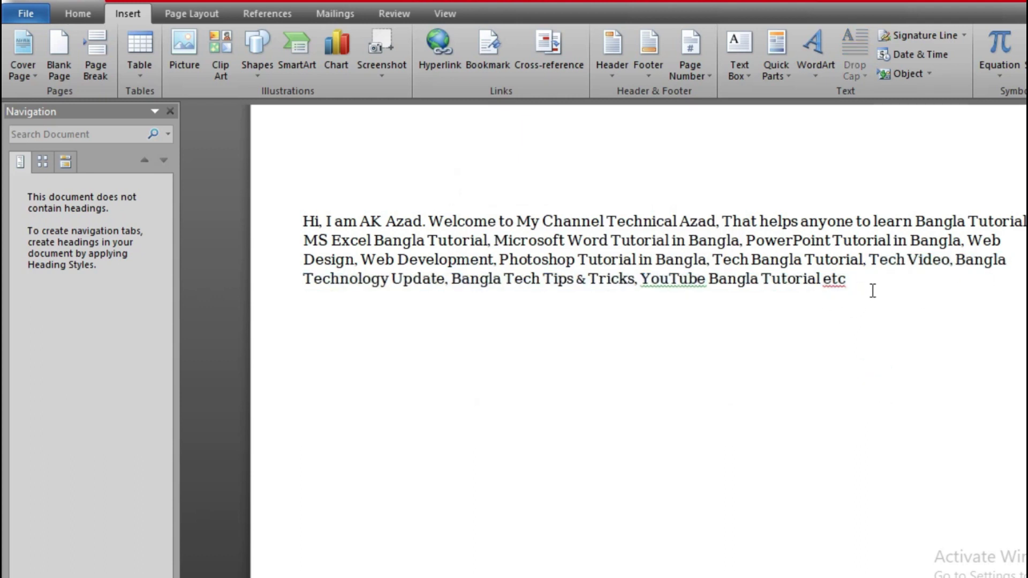
# Insert the saved "Tech Video," Quick Part on a new line below the paragraph
pyautogui.click(853, 282)
pyautogui.press('Return')
pyautogui.click(780, 77)
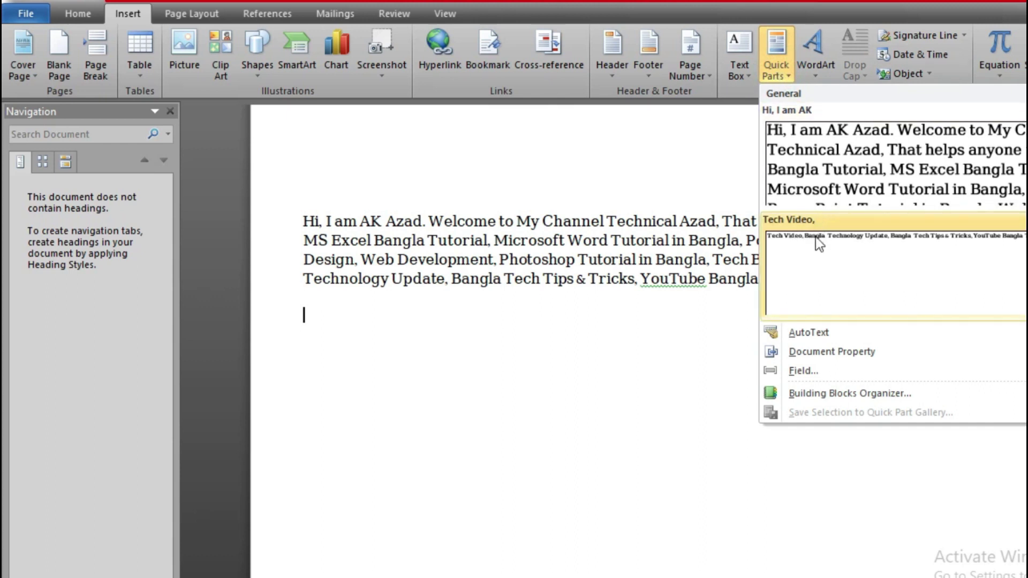
pyautogui.click(925, 236)
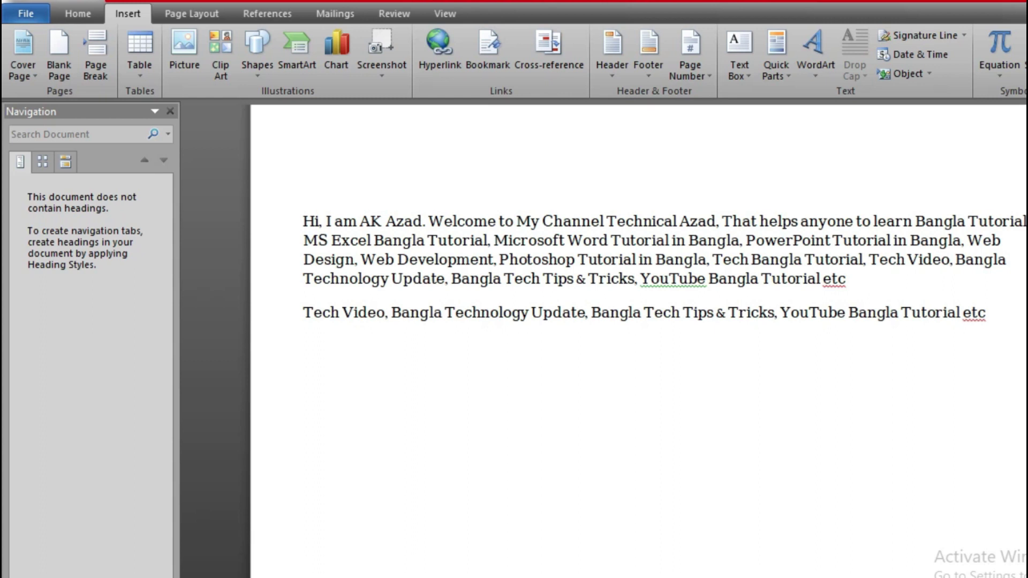
# Make the inserted "Tech Video, Bangla Technology Update" line bold
pyautogui.hotkey('shift', 'Up')
pyautogui.click(796, 434)
pyautogui.moveTo(304, 314); pyautogui.dragTo(984, 318)
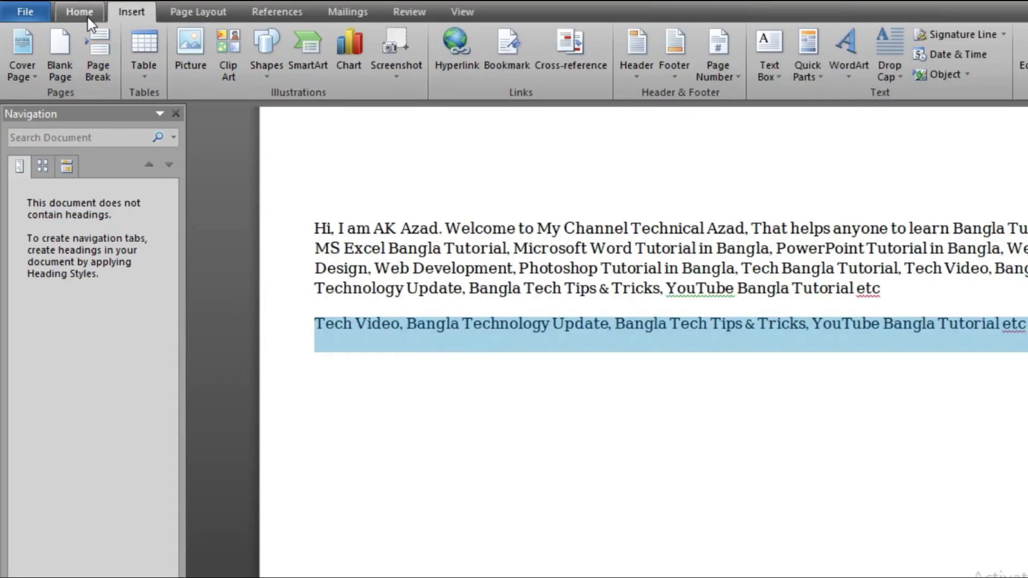
pyautogui.click(80, 12)
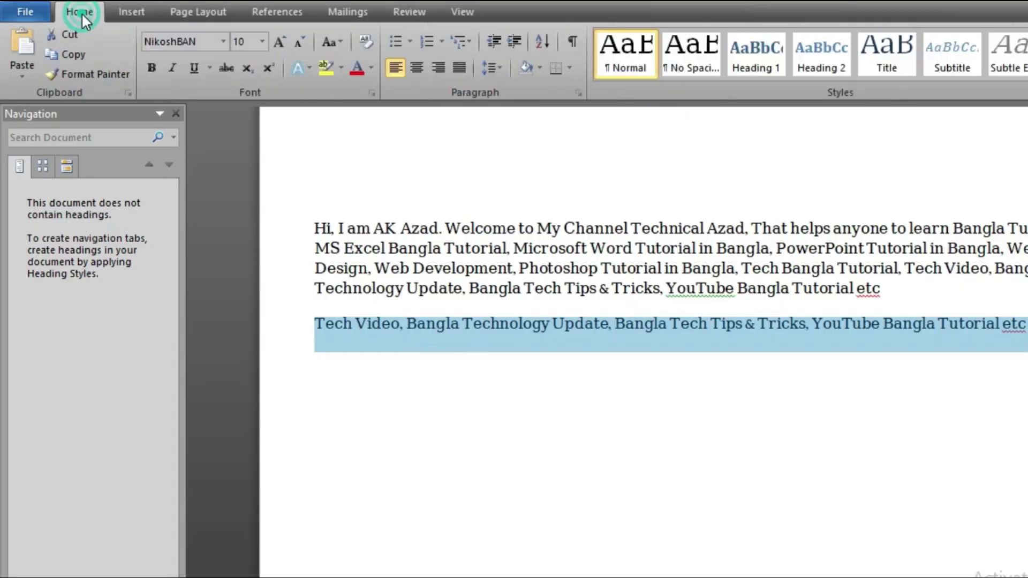
pyautogui.click(153, 70)
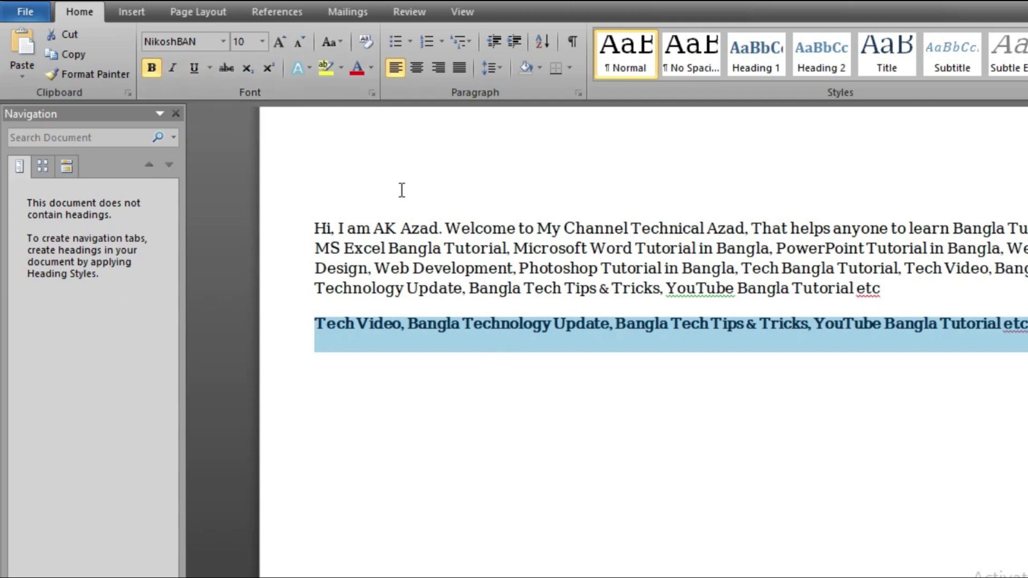
# Color the words "Tech Video, Bangla" at the start of the bold line red
pyautogui.click(469, 303)
pyautogui.moveTo(316, 326); pyautogui.dragTo(435, 330)
pyautogui.click(356, 68)
pyautogui.click(427, 355)
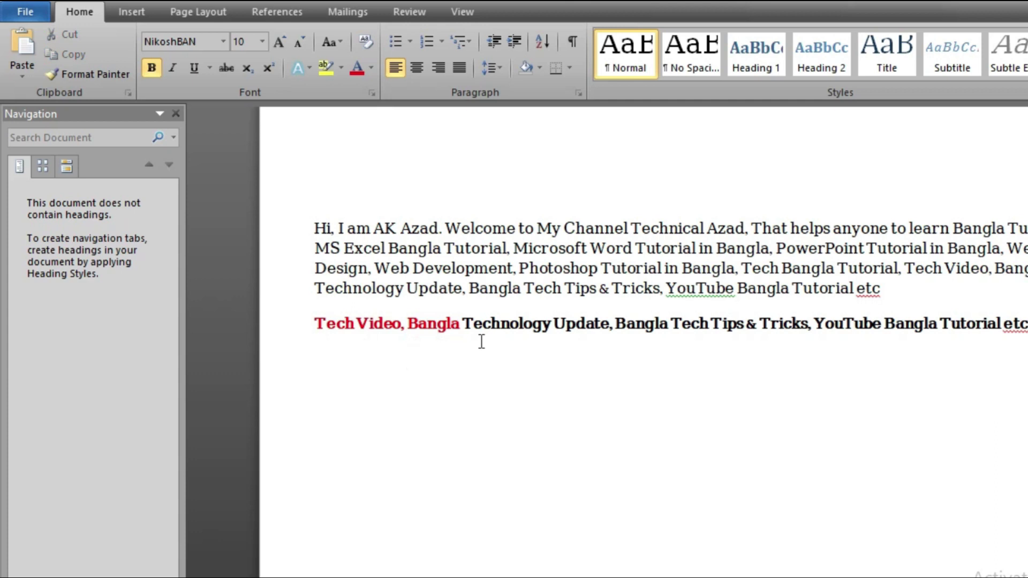
# Copy the formatting of "Tech Video, Bangla" to "YouTube" and "Tutorial" in the same line with Format Painter
pyautogui.moveTo(315, 323); pyautogui.dragTo(476, 343)
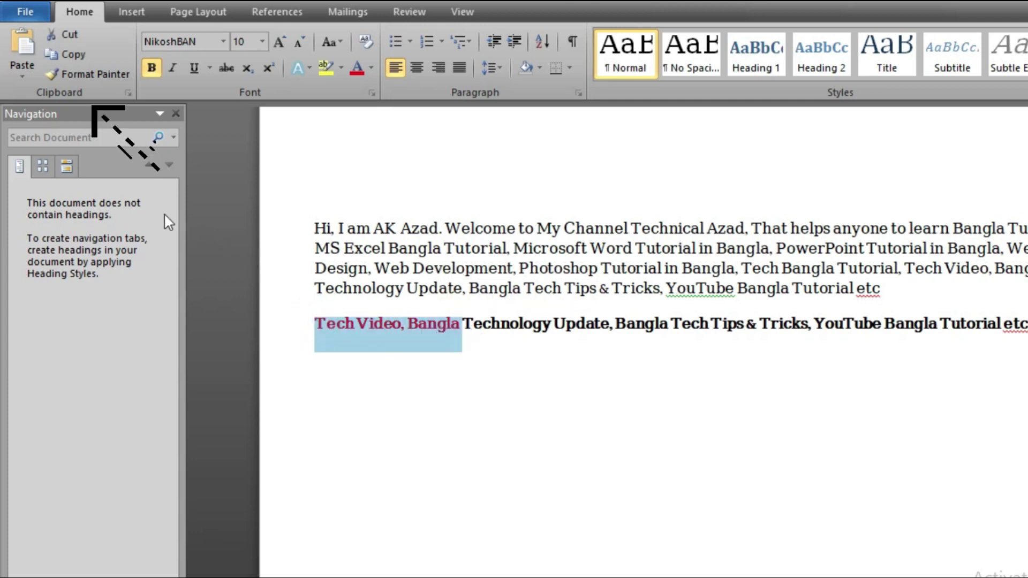
pyautogui.click(91, 72)
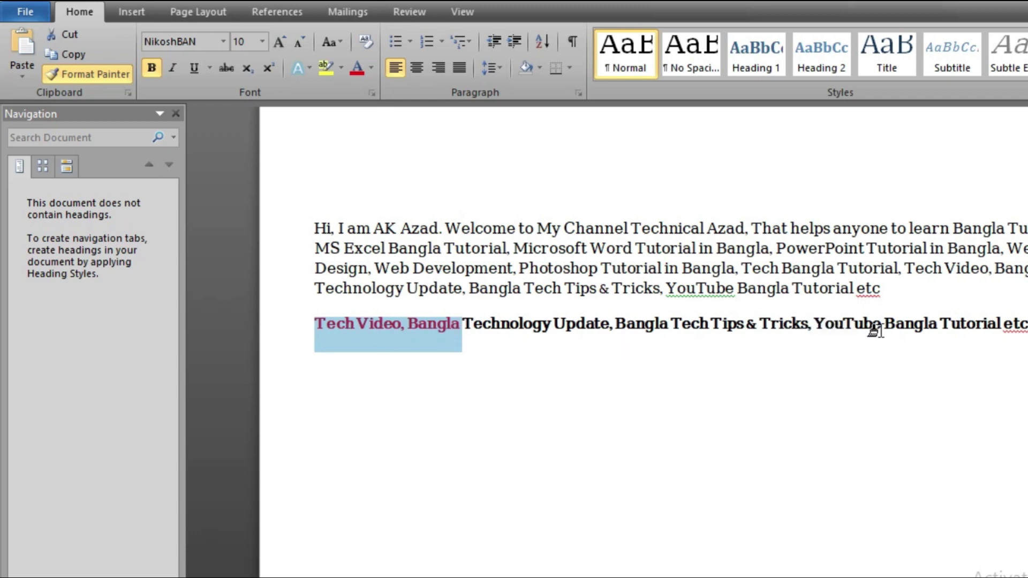
pyautogui.moveTo(809, 324); pyautogui.dragTo(858, 328)
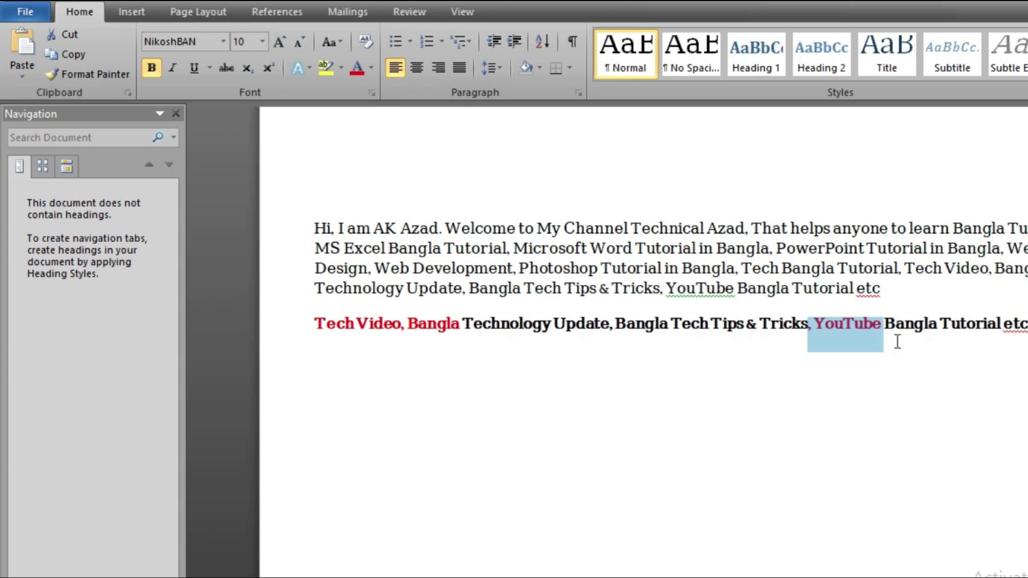
pyautogui.click(88, 79)
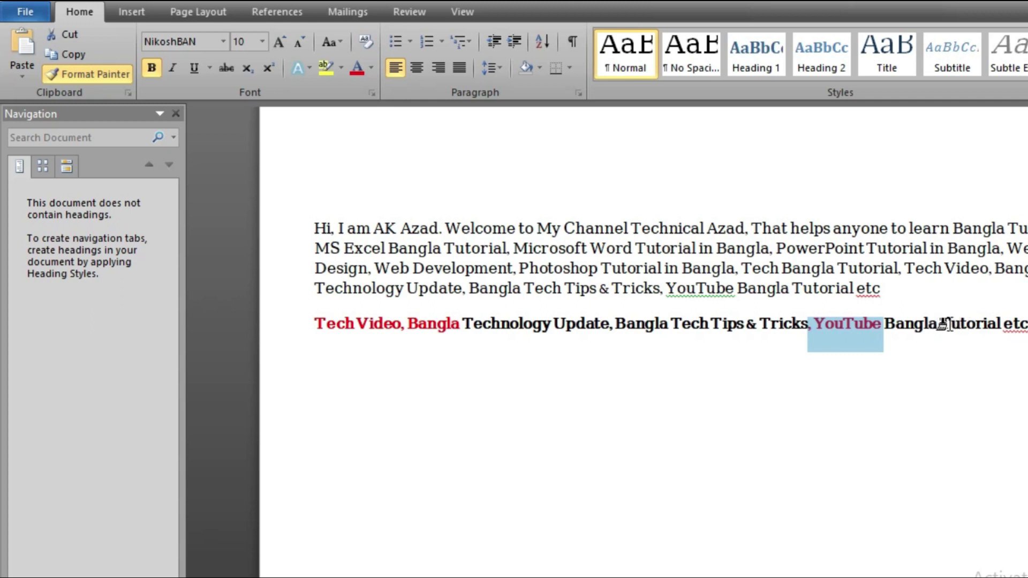
pyautogui.moveTo(941, 326); pyautogui.dragTo(997, 327)
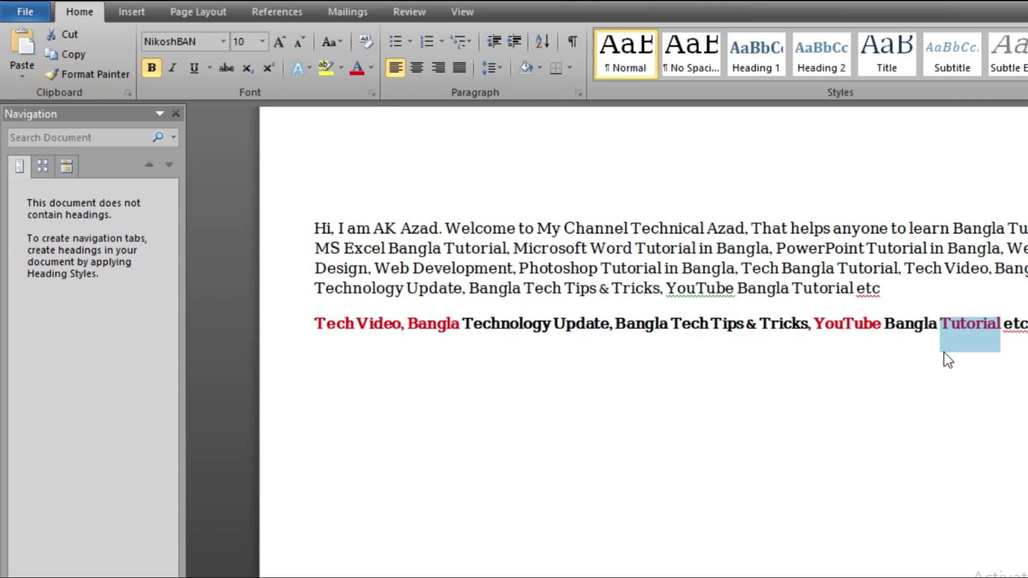
pyautogui.click(968, 382)
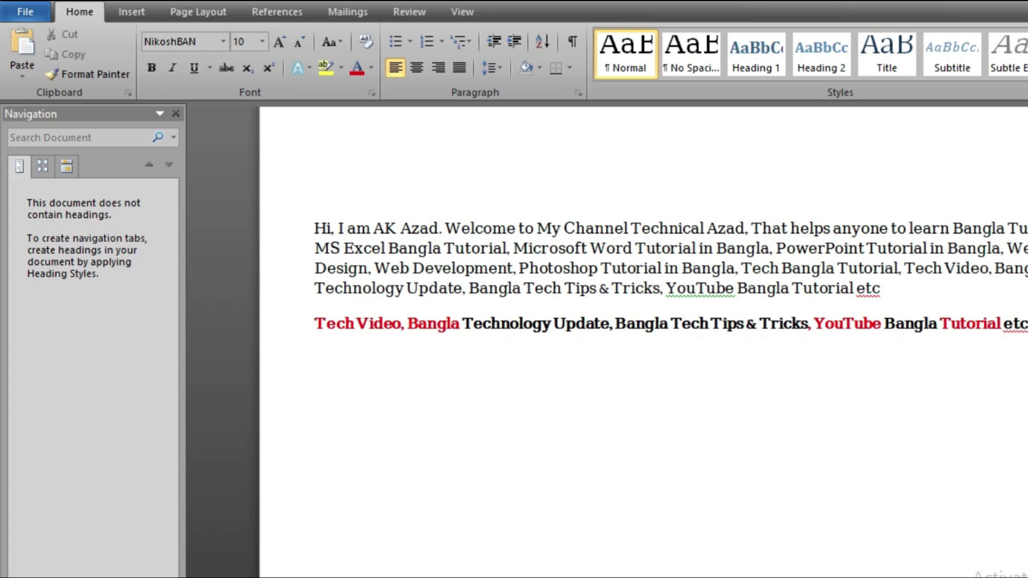
# Clear the formatted line and write the "Hi, I am" greeting with the person's name after each Bangla numeral, ১ to ৪, below the paragraph
pyautogui.hotkey('ctrl', 'z')
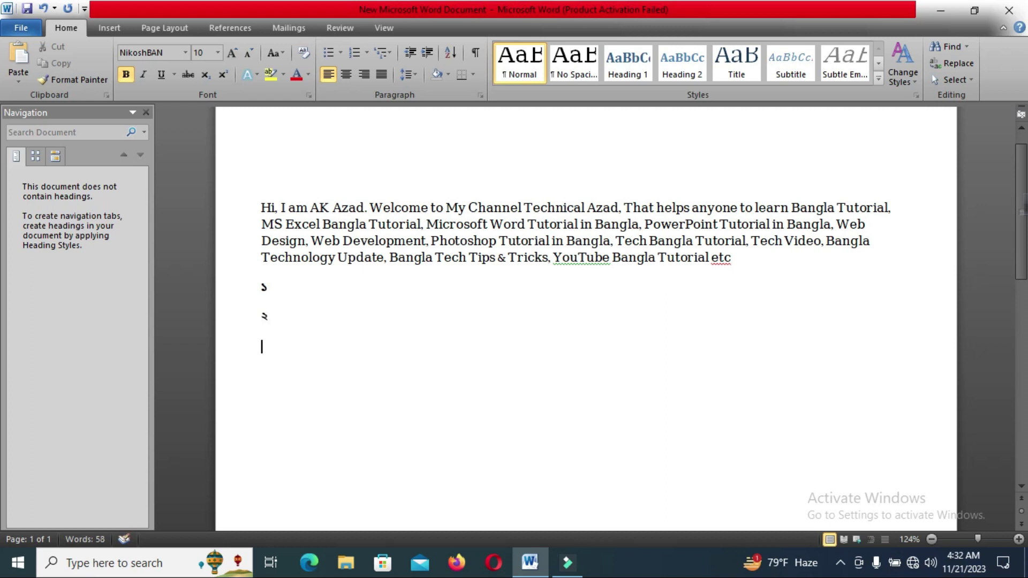
pyautogui.write('Hi, I am AK Azad Hi, I am AK Azad Hi, I am AK Azad')
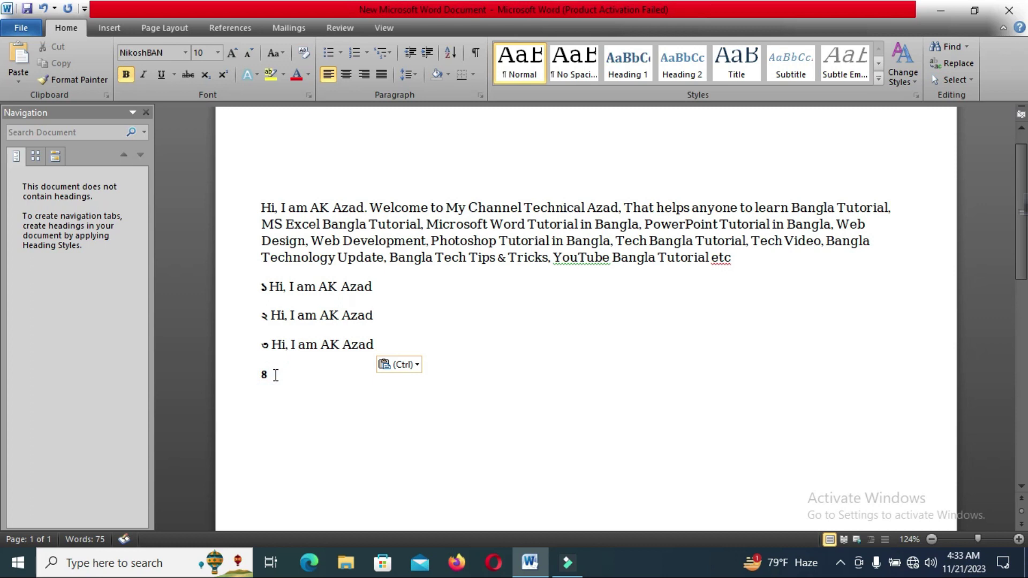
pyautogui.write('Hi, I am AK Azad')
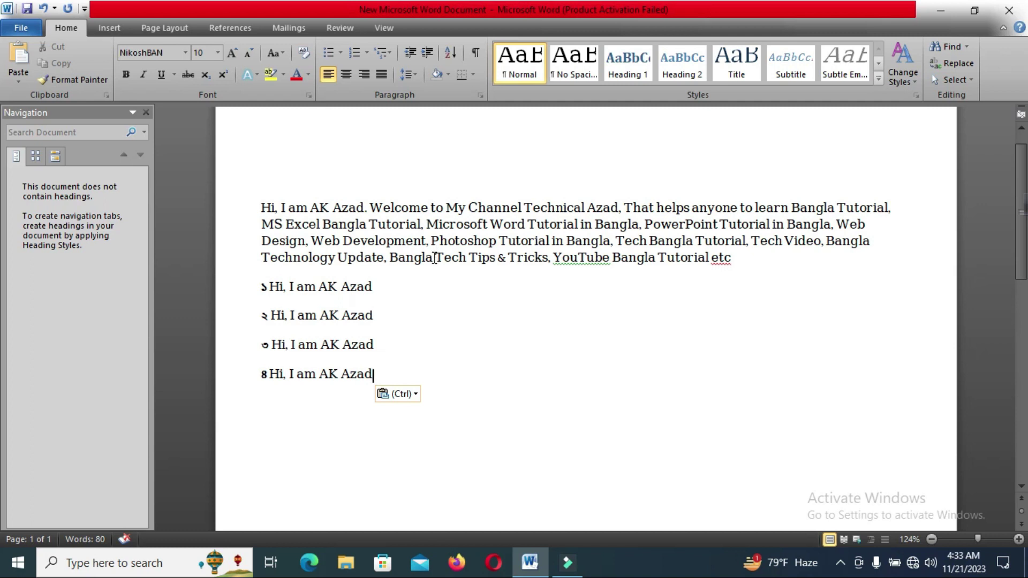
# Try to select only the four Bangla numerals at the line starts with an ordinary text selection
pyautogui.press('alt')
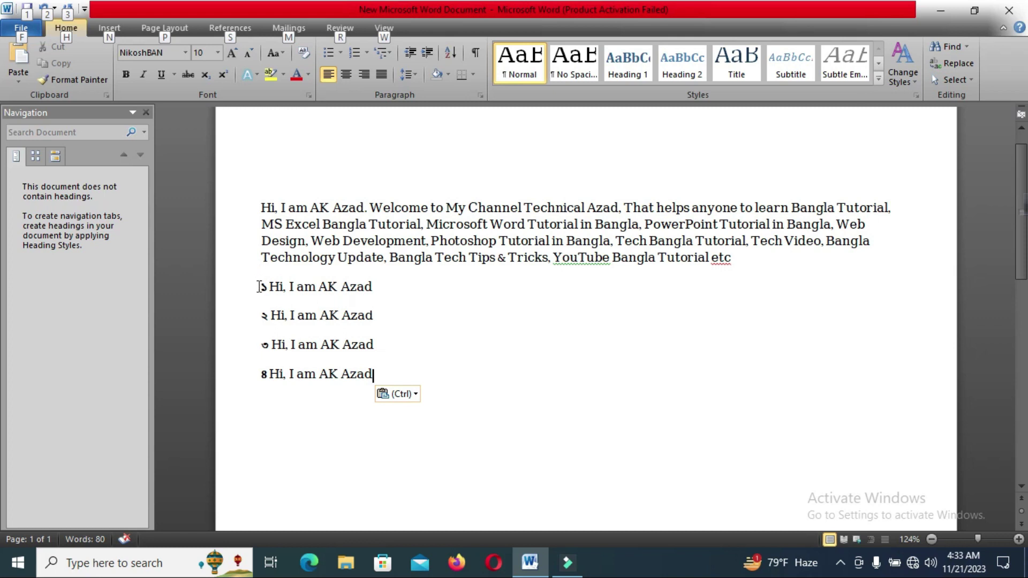
pyautogui.click(261, 287)
pyautogui.moveTo(261, 286); pyautogui.dragTo(269, 371)
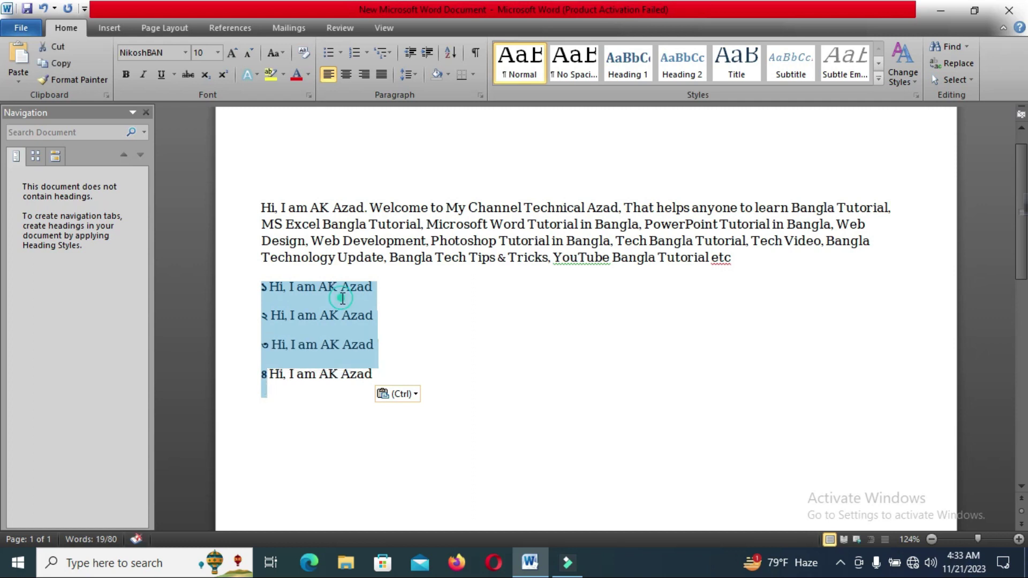
pyautogui.click(340, 290)
pyautogui.moveTo(263, 345); pyautogui.dragTo(269, 374)
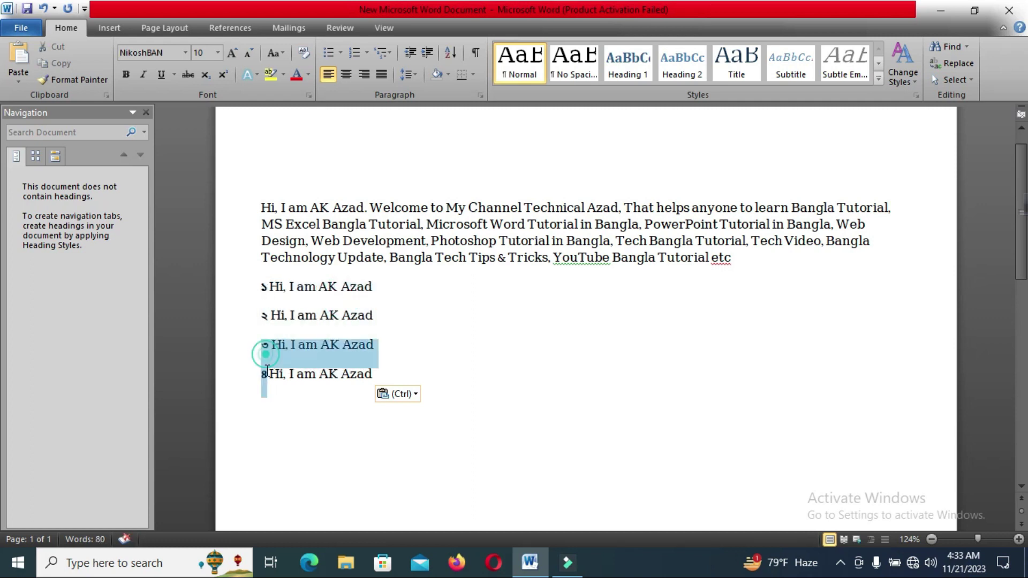
pyautogui.click(278, 303)
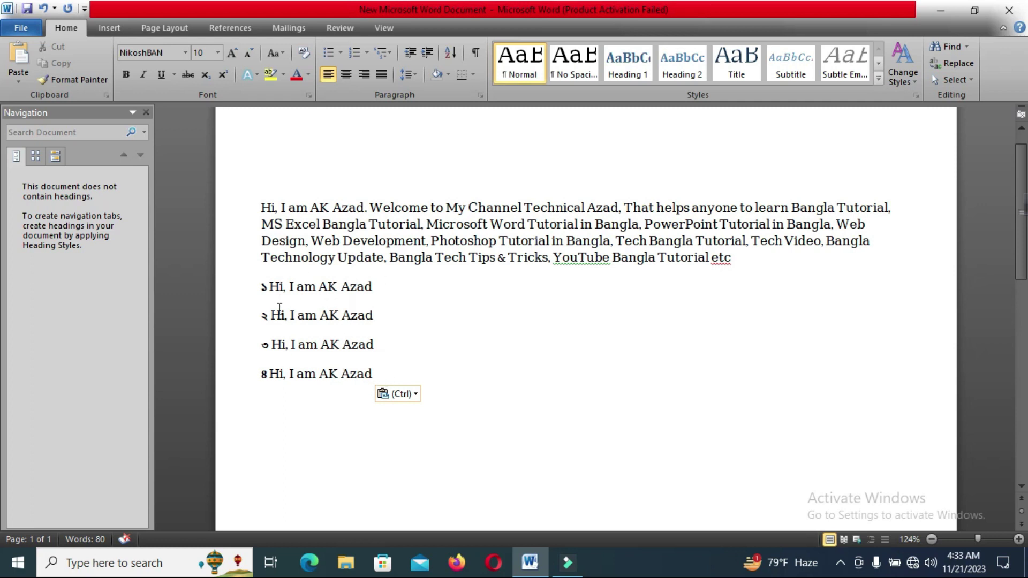
pyautogui.moveTo(260, 290); pyautogui.dragTo(269, 375)
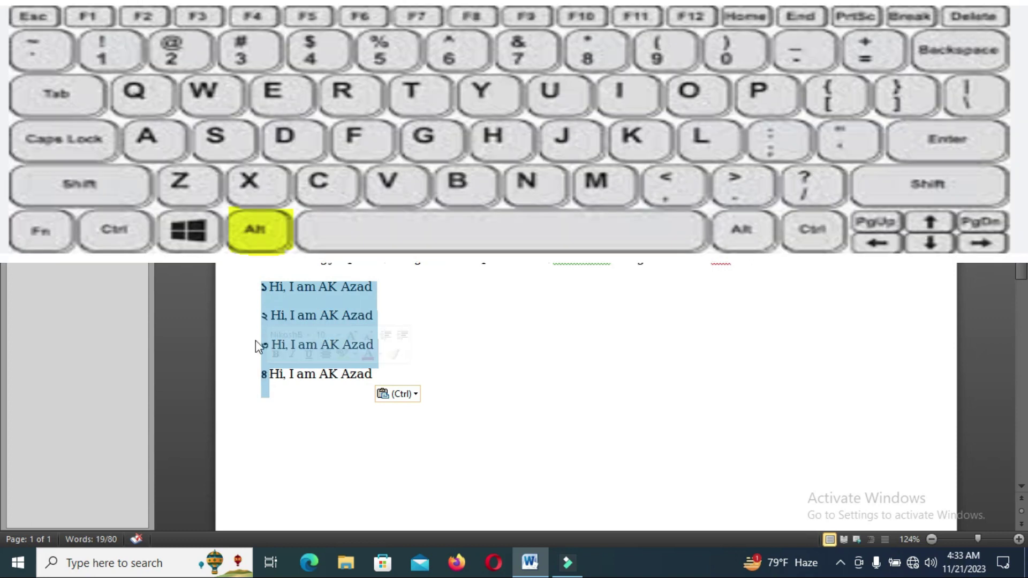
pyautogui.keyDown('alt'); pyautogui.click(253, 323); pyautogui.keyUp('alt')
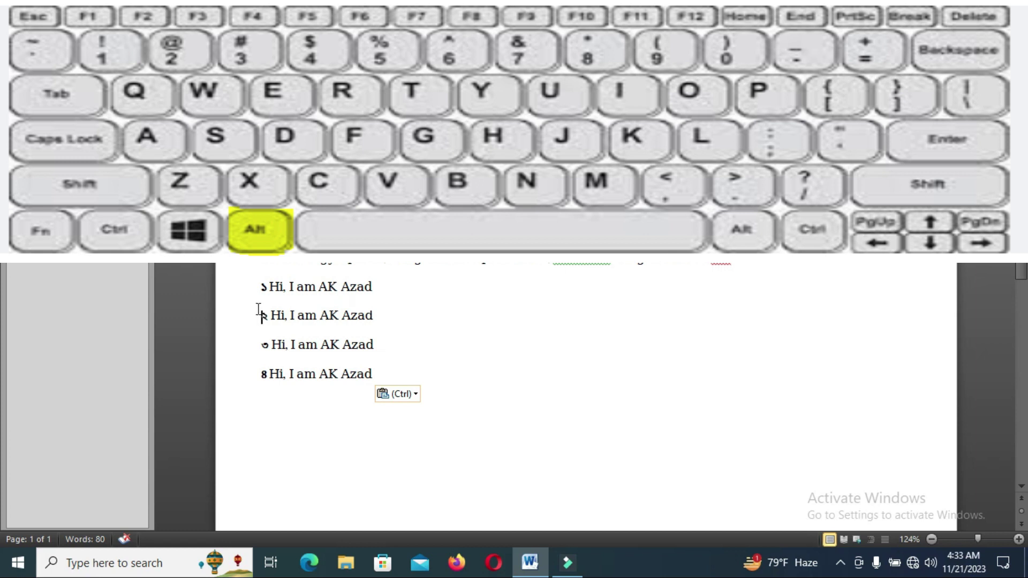
# Make a vertical block selection over the four Bangla numerals, and another over "Hi" in all four greeting lines
pyautogui.press('alt')
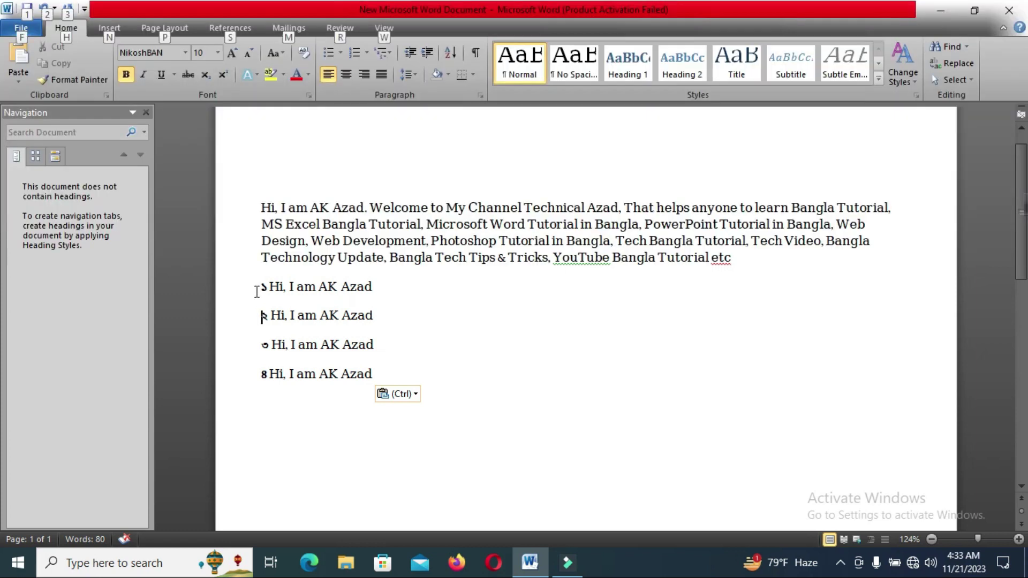
pyautogui.moveTo(260, 287); pyautogui.dragTo(271, 381)
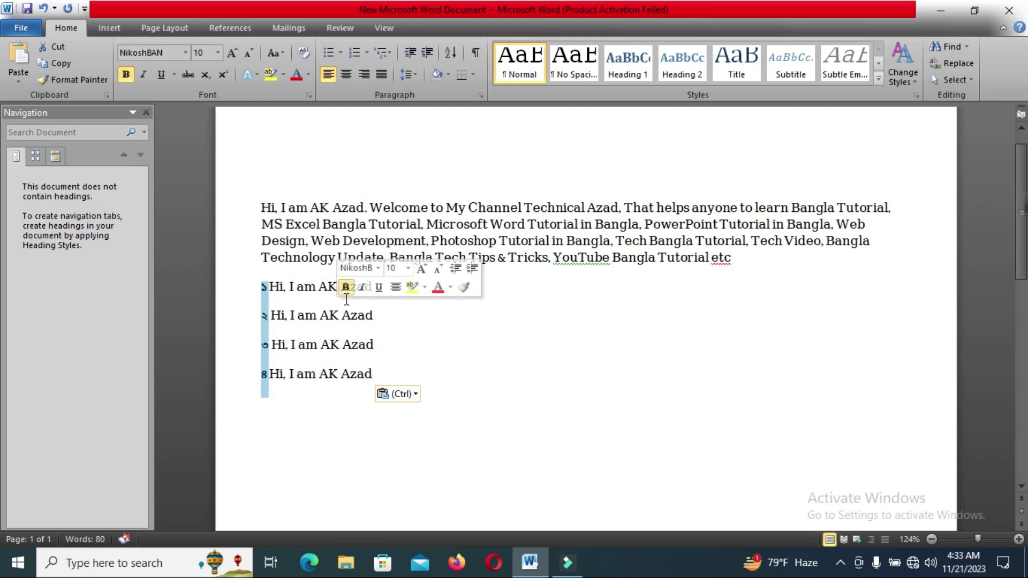
pyautogui.click(317, 316)
pyautogui.press('alt')
pyautogui.moveTo(272, 283); pyautogui.dragTo(285, 379)
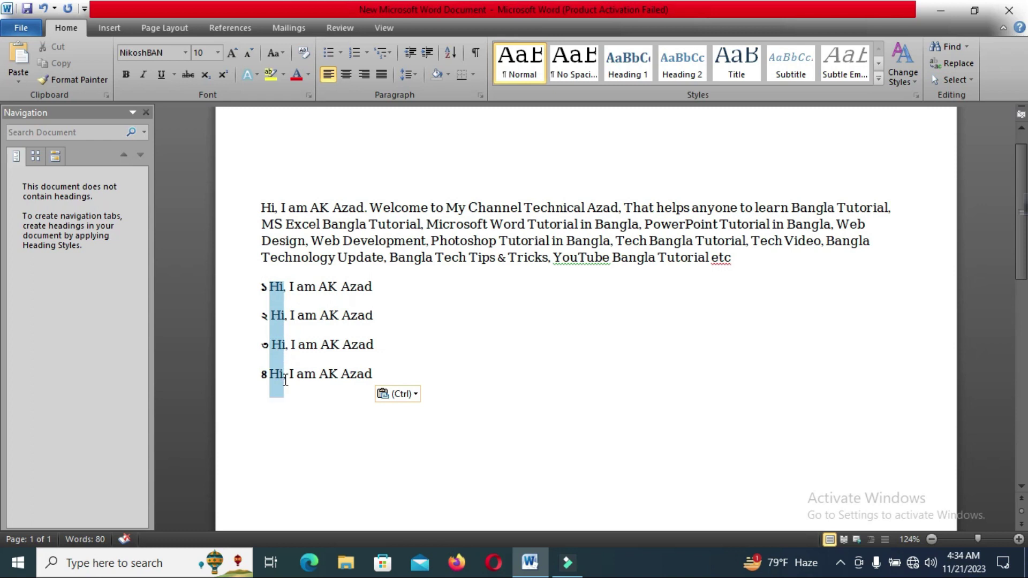
# Make a vertical block selection over the initials of the person's name in all four greeting lines
pyautogui.click(314, 316)
pyautogui.moveTo(321, 287); pyautogui.dragTo(339, 388)
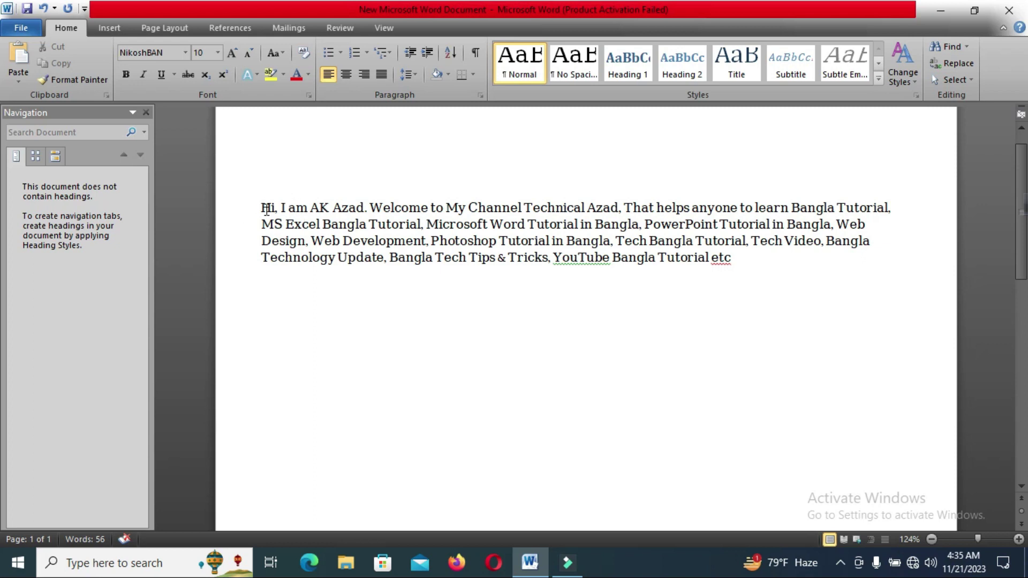
# Underline the whole introductory paragraph, including the spaces between words, with a single line
pyautogui.moveTo(264, 208); pyautogui.dragTo(735, 265)
pyautogui.click(164, 77)
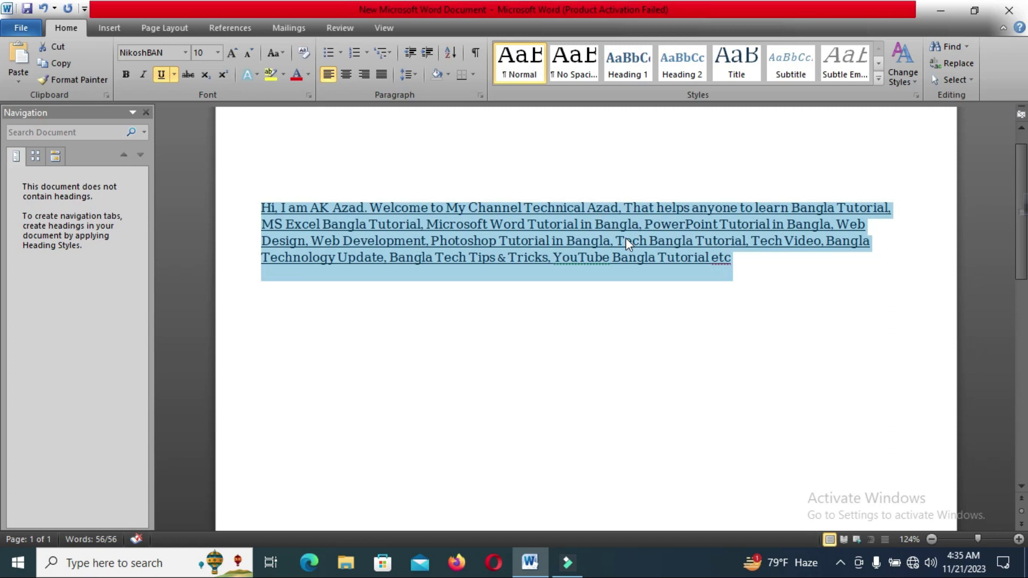
pyautogui.click(390, 245)
# Set the underline style of the entire paragraph to Words only in the Font settings
pyautogui.moveTo(261, 209); pyautogui.dragTo(735, 264)
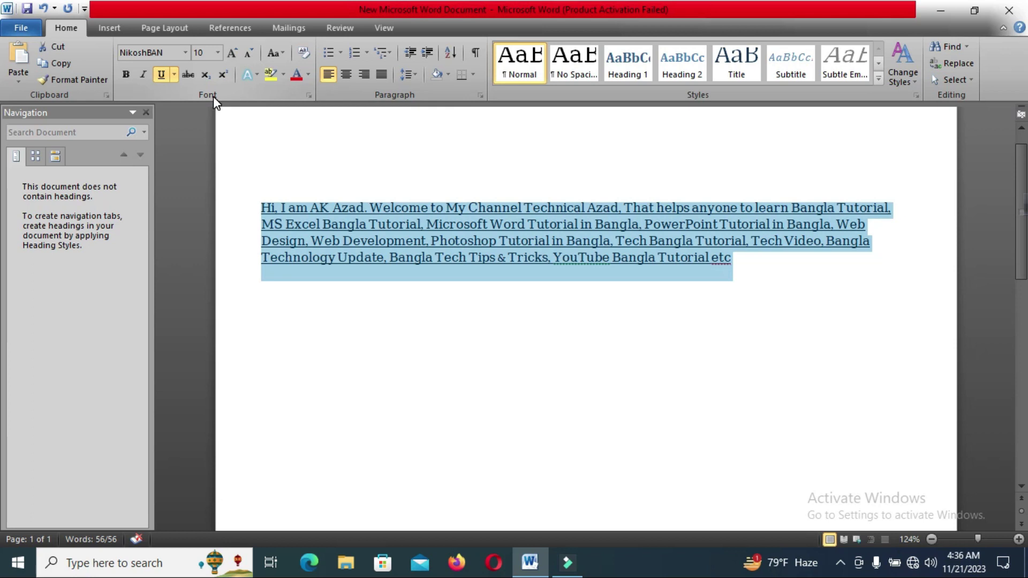
pyautogui.click(311, 97)
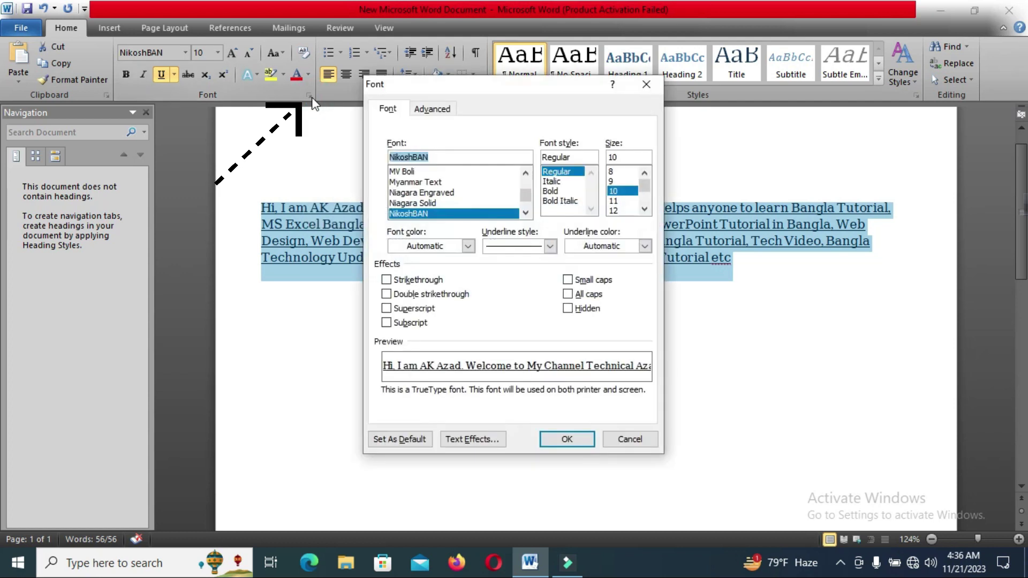
pyautogui.click(550, 247)
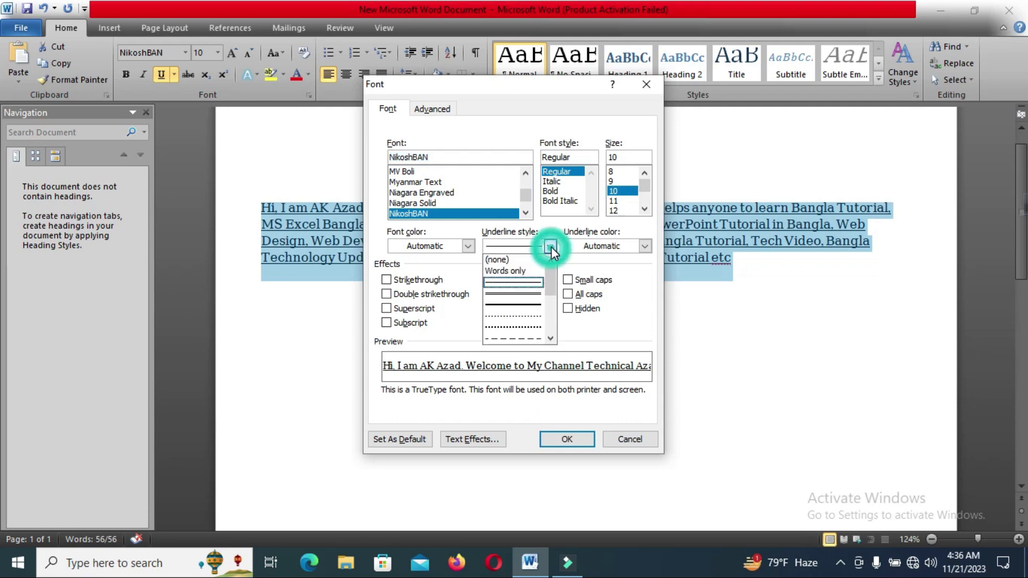
pyautogui.click(513, 272)
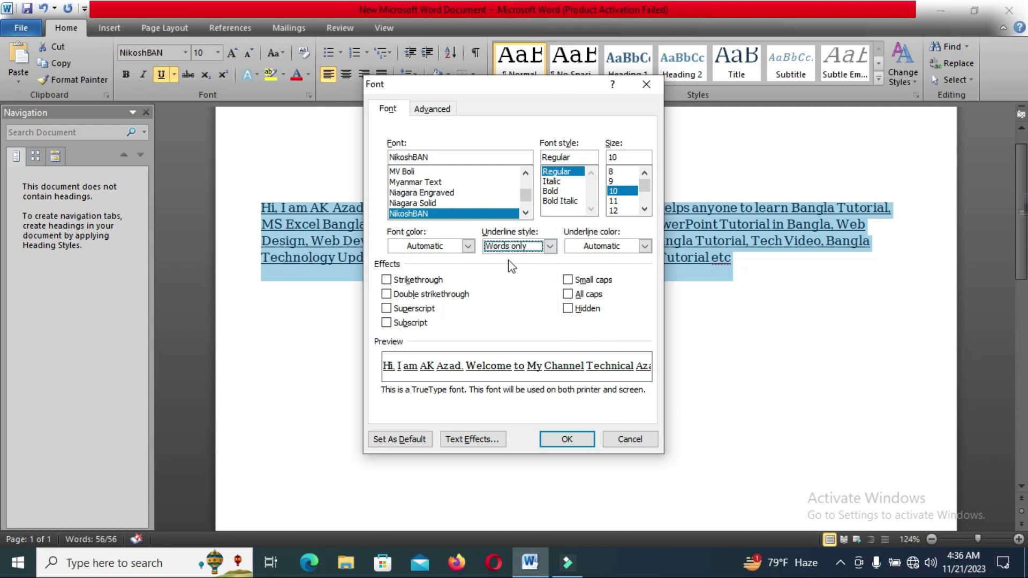
pyautogui.click(563, 439)
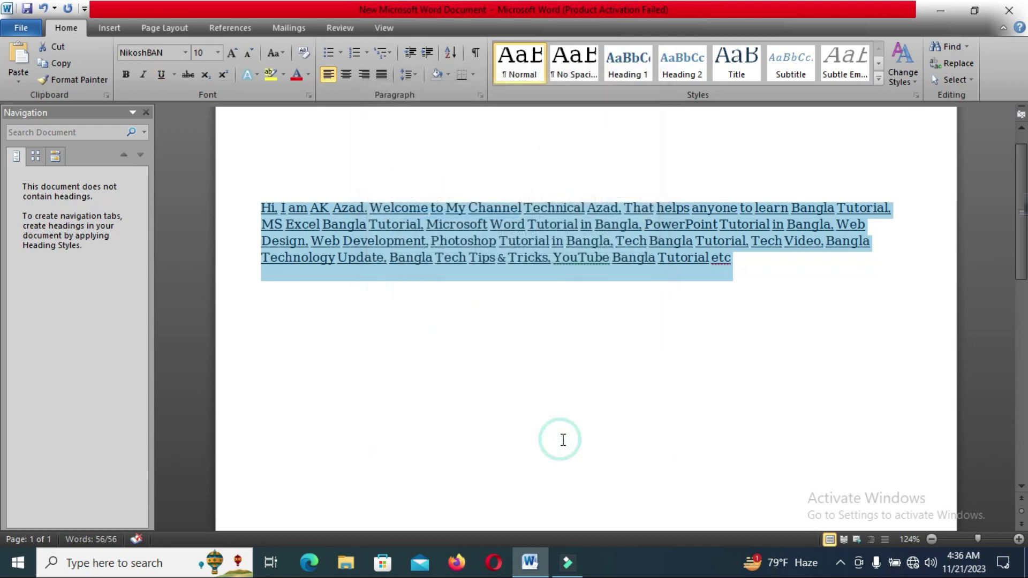
pyautogui.click(442, 300)
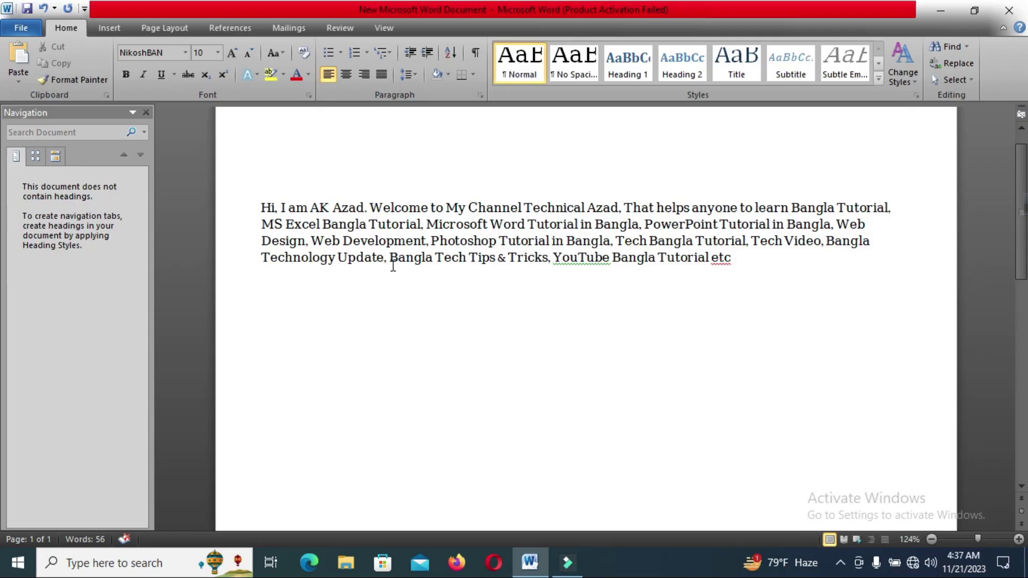
# Minimize the ribbon so that only its tab names take up space above the document
pyautogui.click(394, 264)
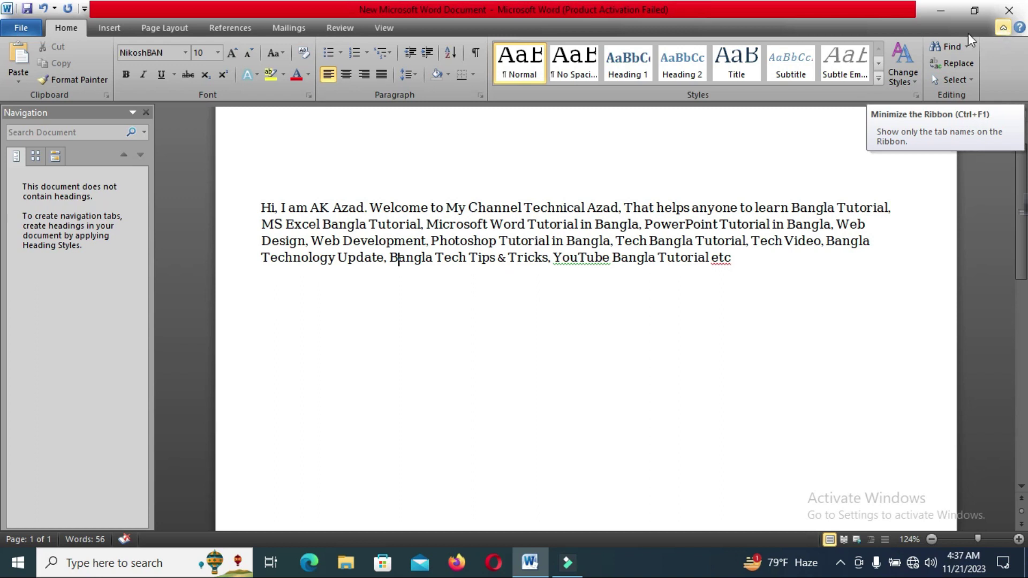
pyautogui.click(1003, 29)
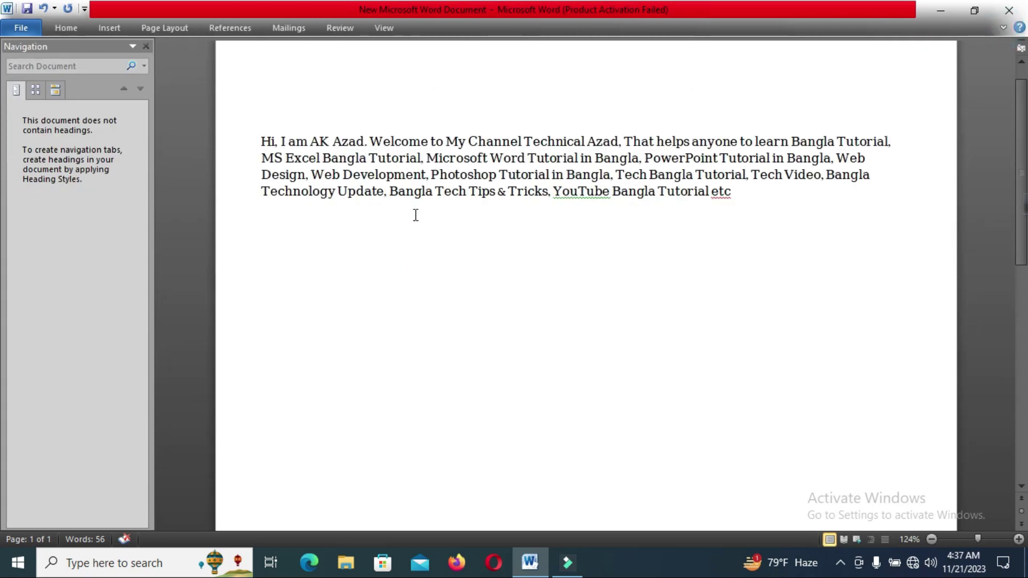
pyautogui.scroll(-3, 471, 302)
pyautogui.scroll(5, 471, 302)
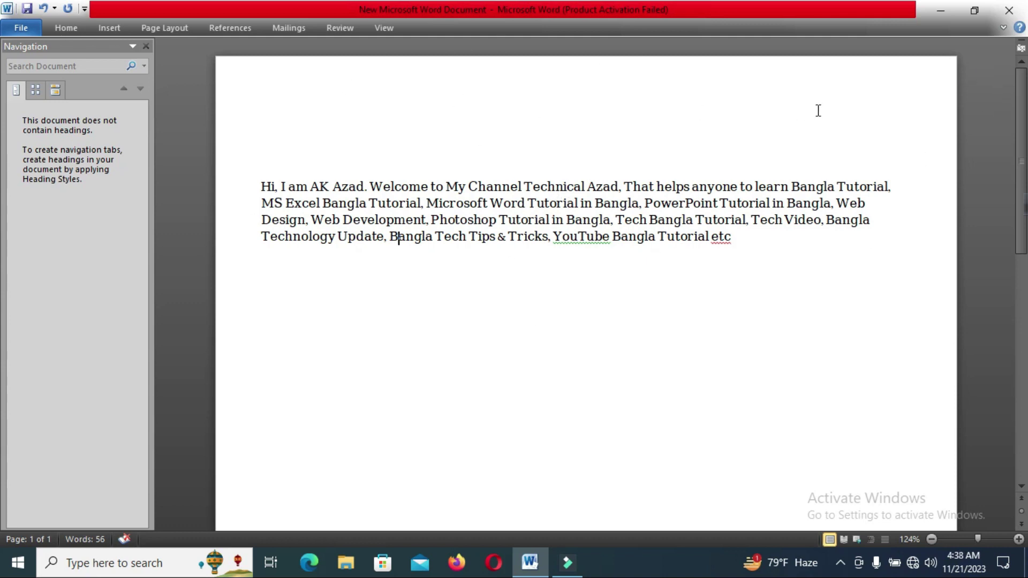
# Restore the full ribbon, minimize it once more, and bring it back
pyautogui.click(1003, 28)
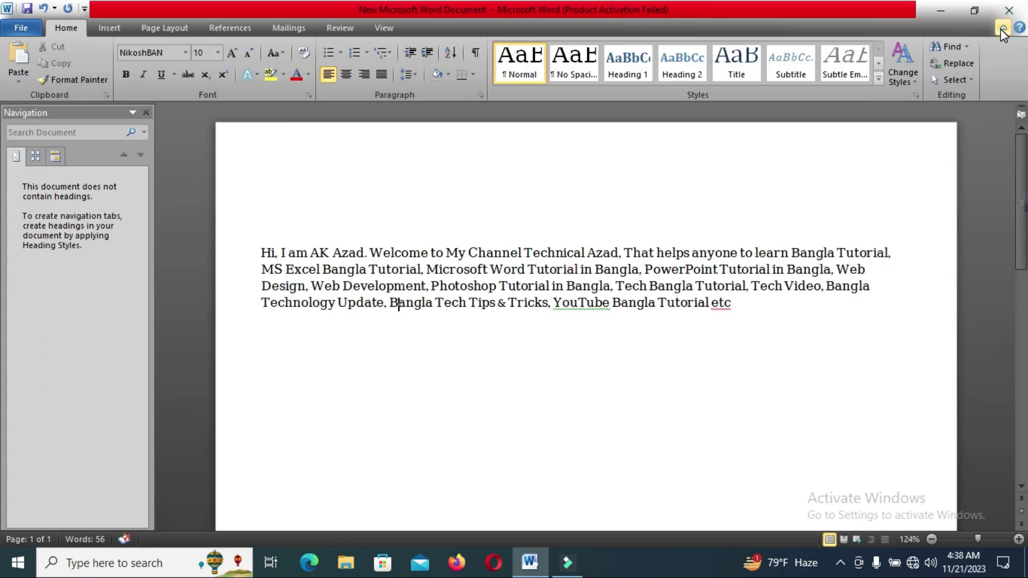
pyautogui.click(398, 303)
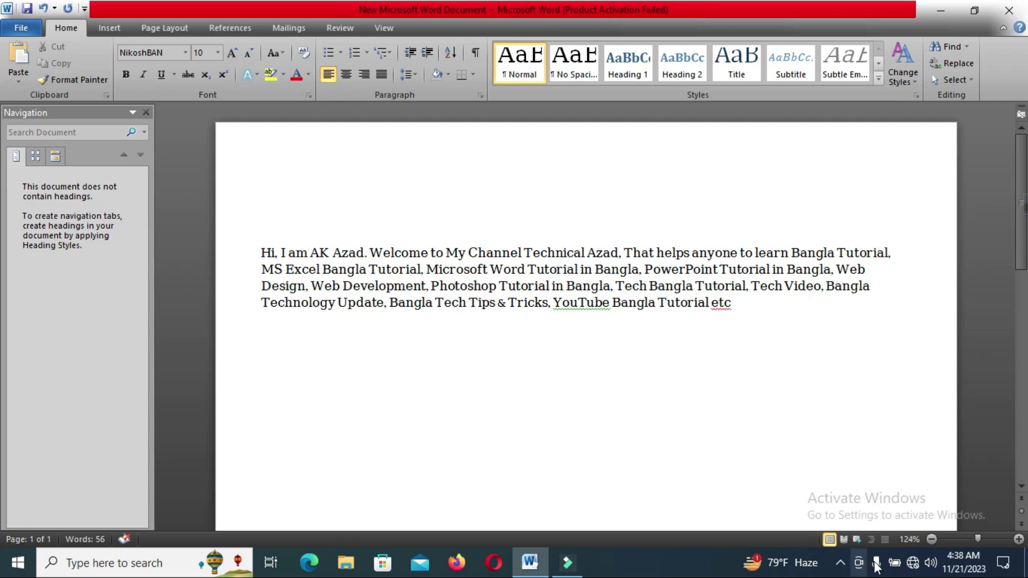
pyautogui.click(1003, 28)
pyautogui.click(1003, 29)
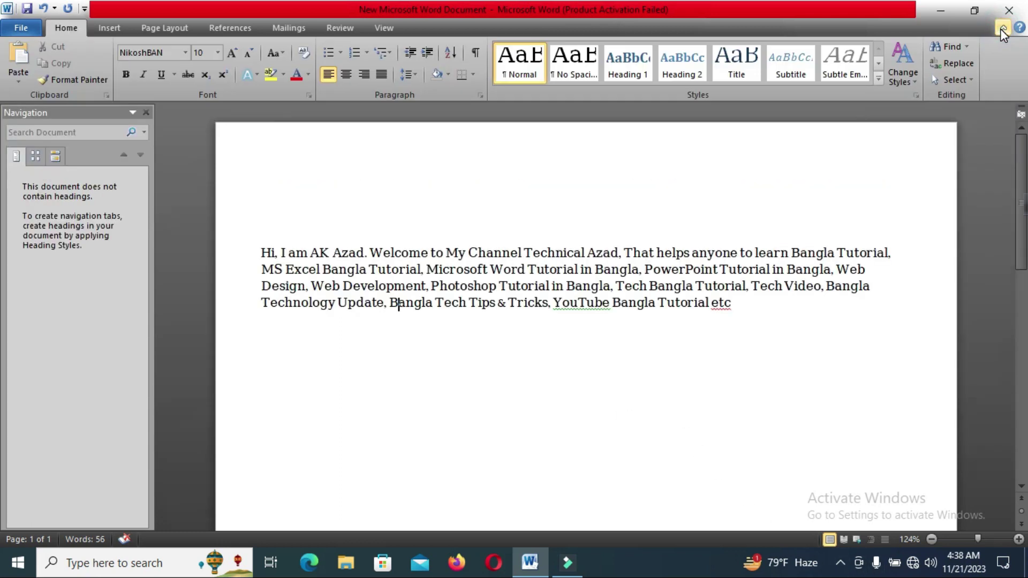